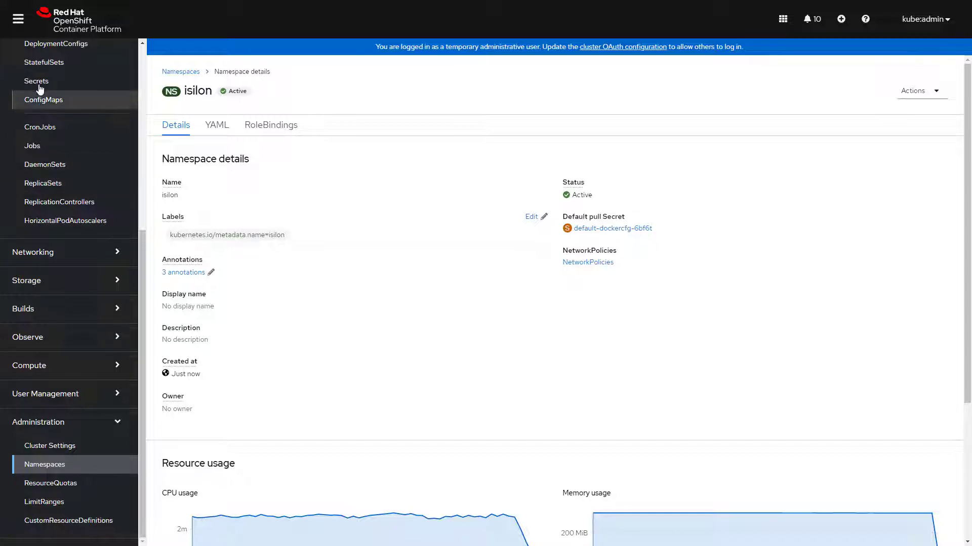
Step: Open the list of secrets and filter it to the isilon project
click(35, 82)
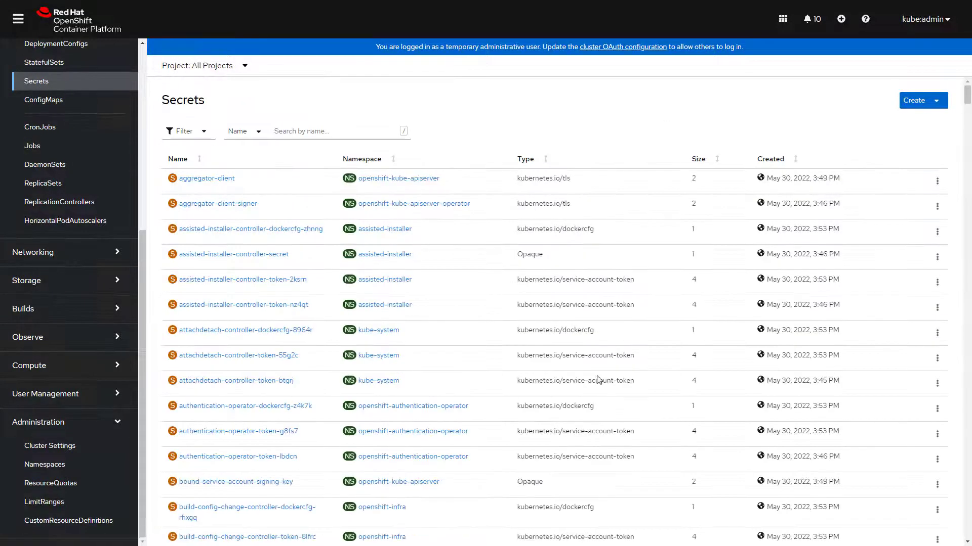
click(245, 66)
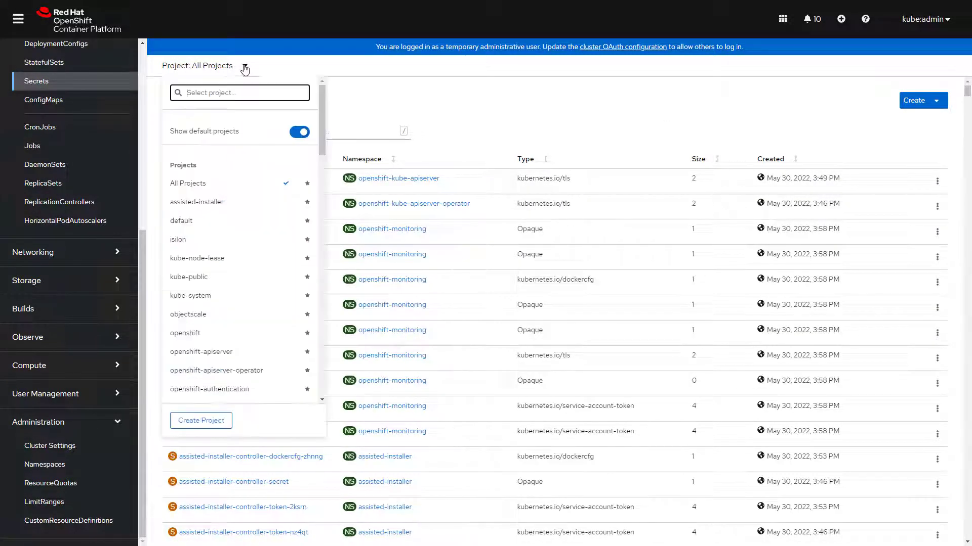
click(187, 242)
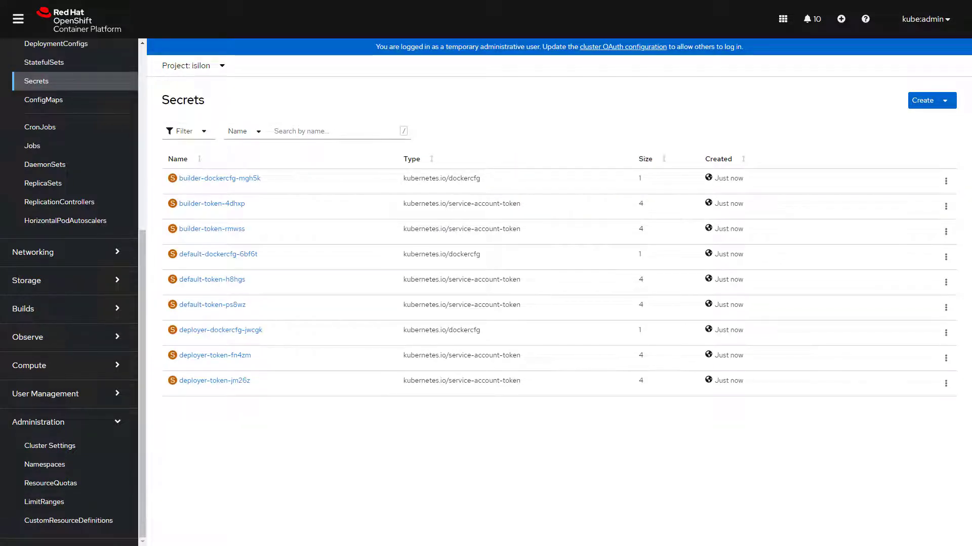
Step: Start a new key/value secret named isilon-creds with the key config
click(945, 104)
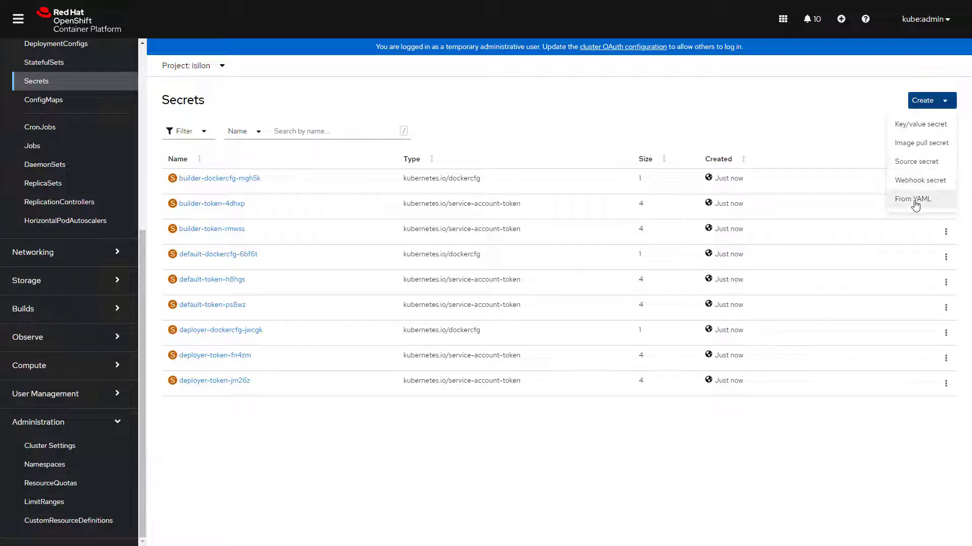
click(915, 127)
click(249, 172)
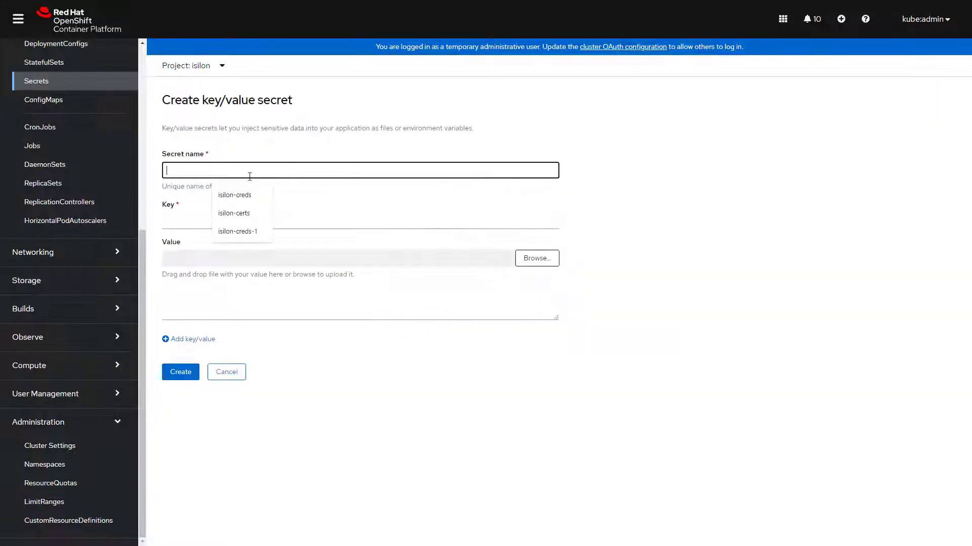
click(251, 196)
click(205, 219)
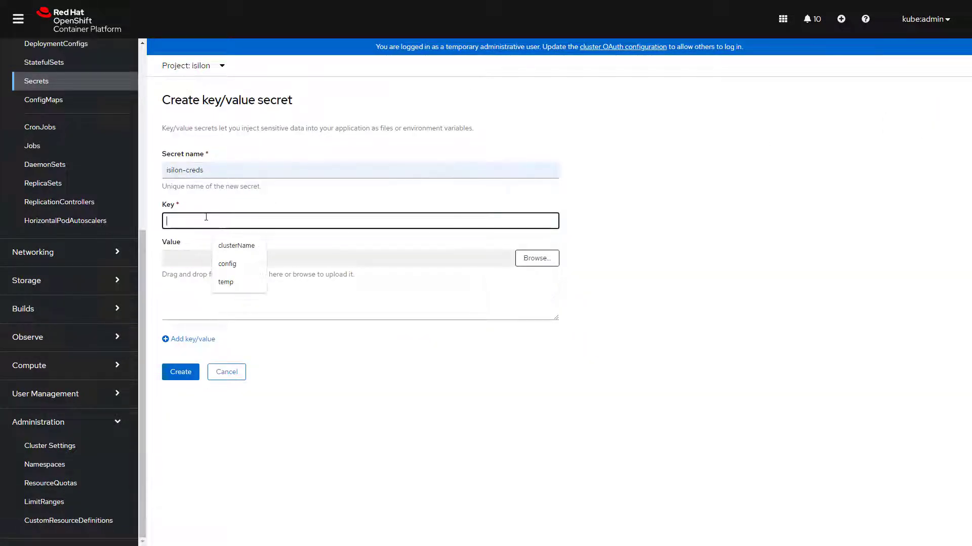
click(232, 263)
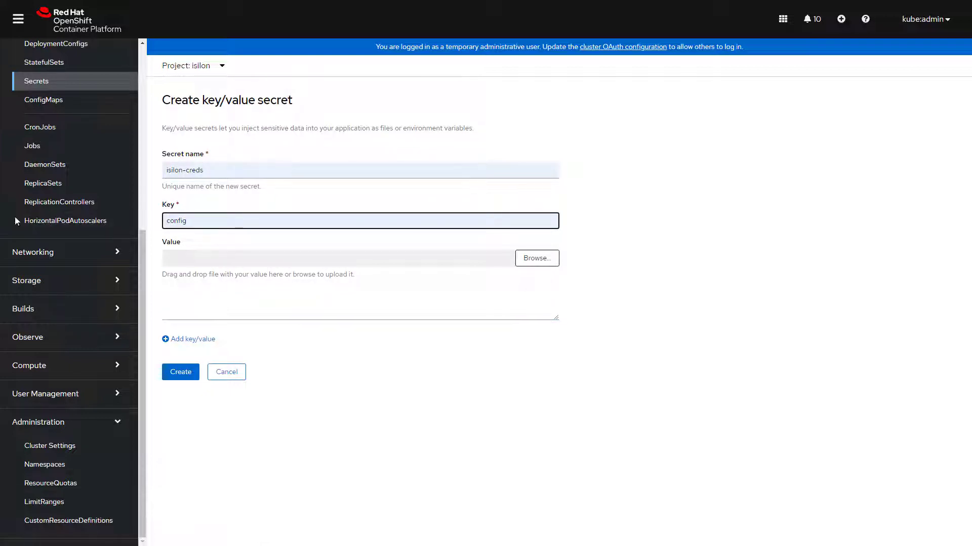
Step: Paste the isilonClusters YAML for cluster powerscale, including the account password, endpoint 192.168.112.35 and isiPath /ifs/data/csi, as the secret's value and create it
click(485, 303)
key(ctrl+v)
scroll(312, 309, up, 2)
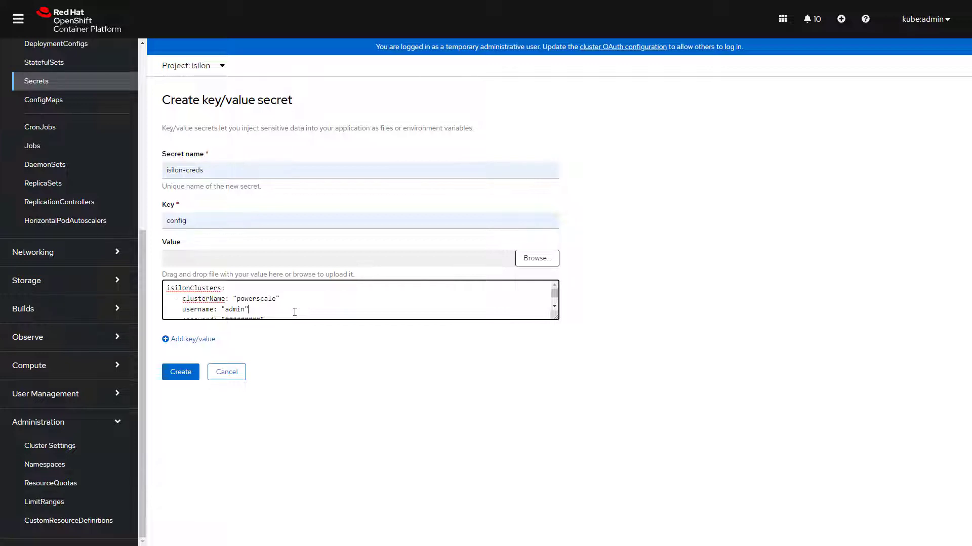
key(Down)
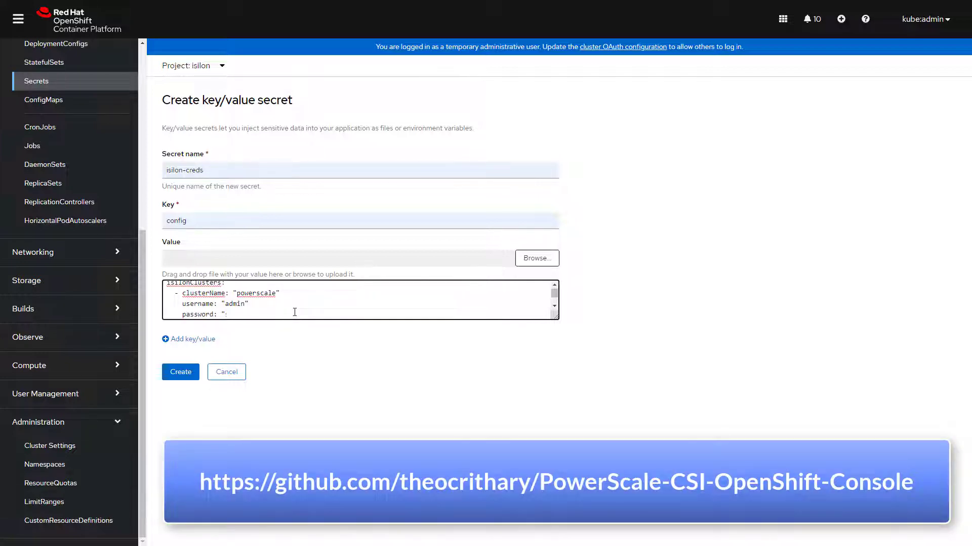
key(Down)
key(Down)
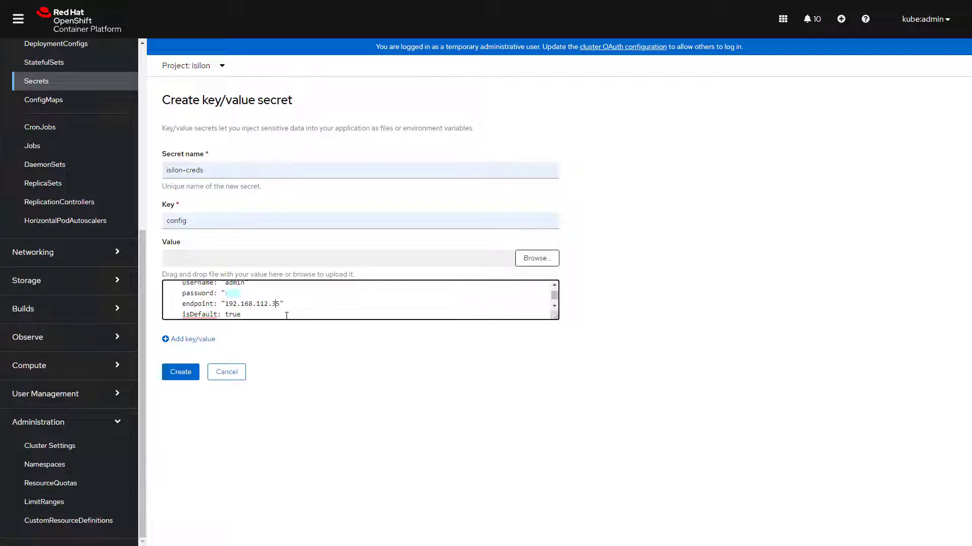
key(Down)
key(Down)
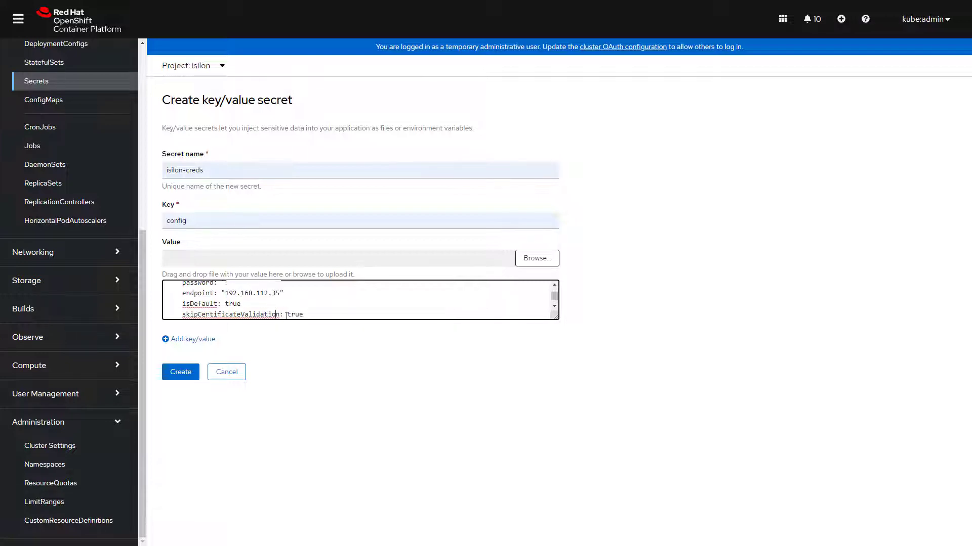
key(Down)
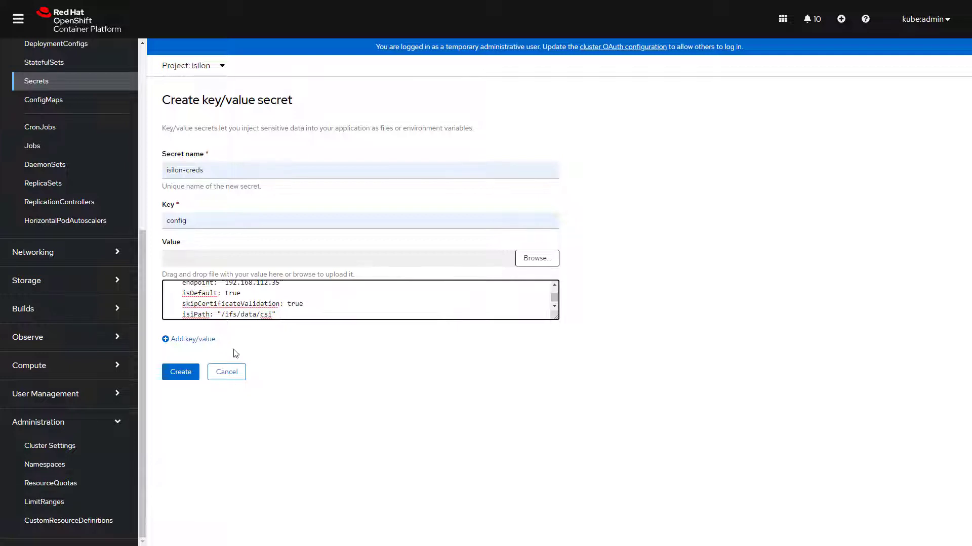
click(177, 377)
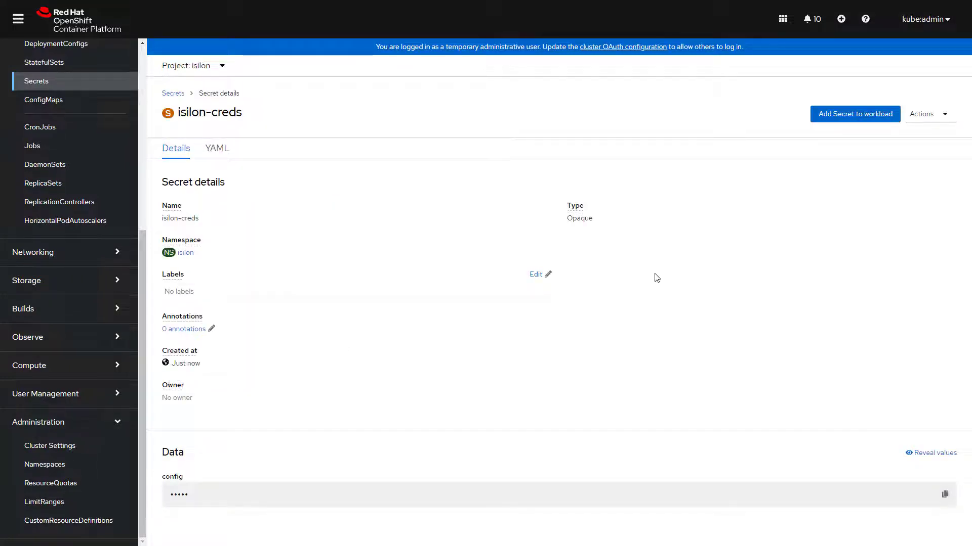
Step: Reveal the config data of the isilon-creds secret to review the stored cluster settings
click(173, 93)
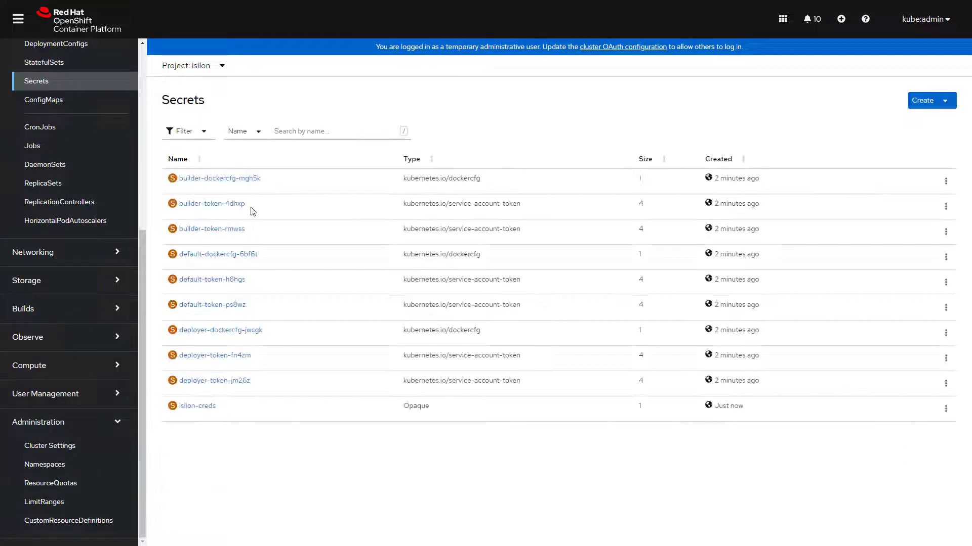
click(197, 410)
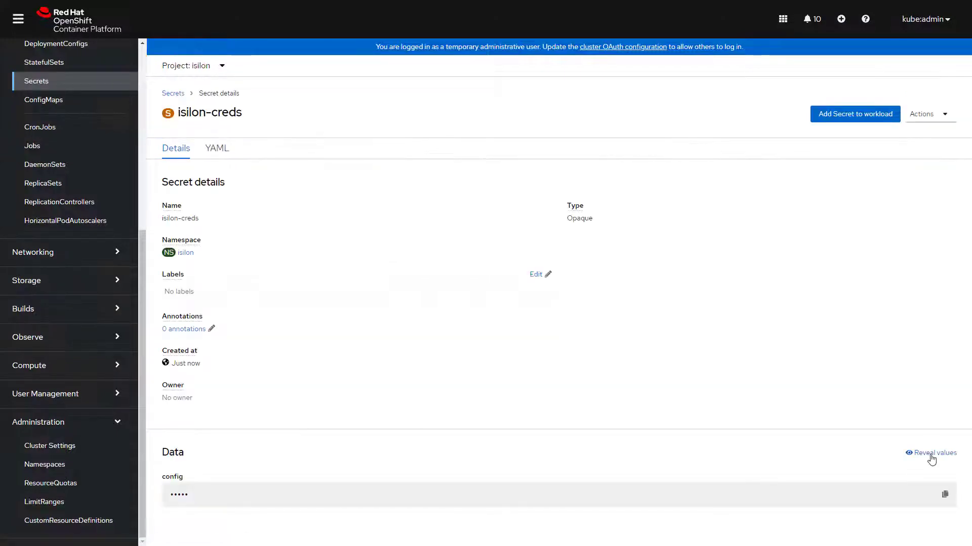
click(932, 454)
scroll(748, 466, down, 1)
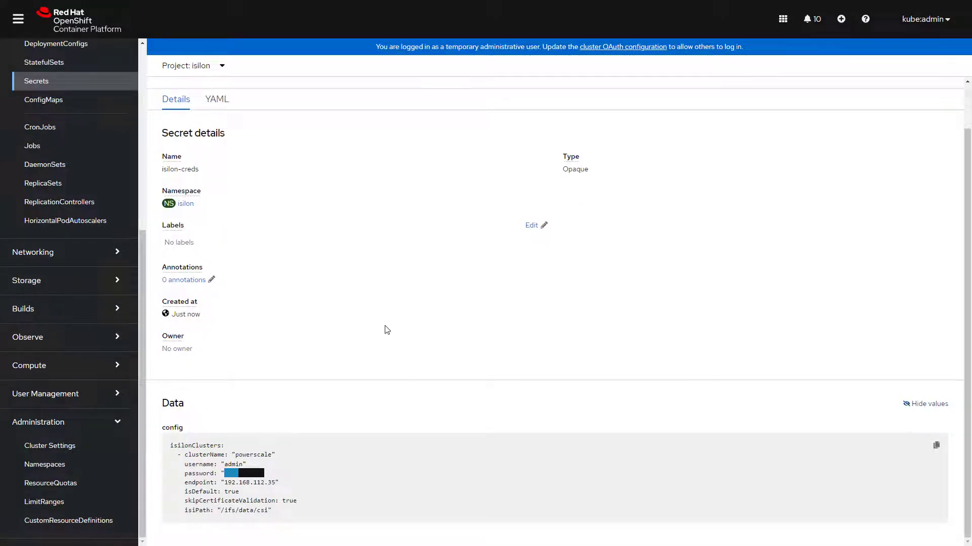
scroll(386, 329, up, 1)
Step: Create an Opaque secret named isilon-certs-0 from YAML in the isilon namespace with an empty cert-0 value, and return to the secrets list
click(173, 93)
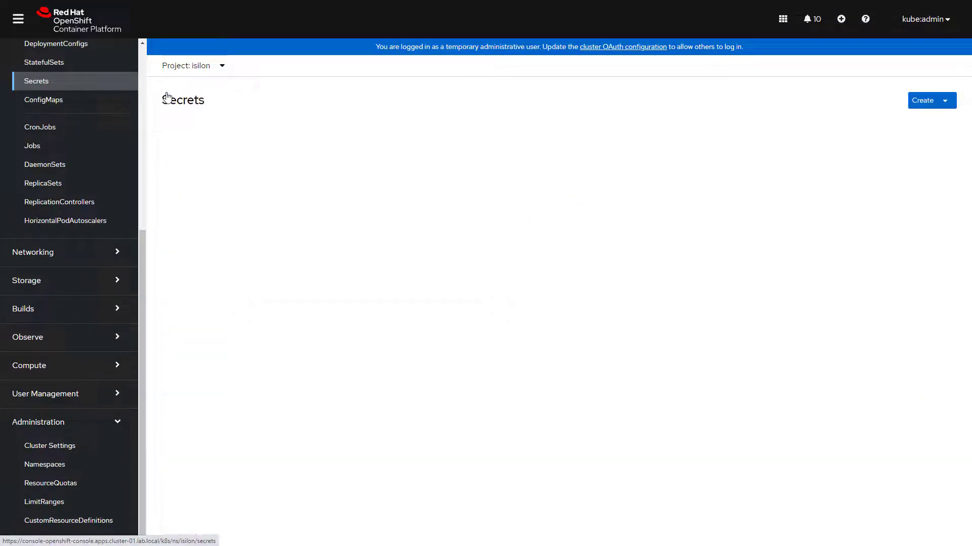
click(933, 101)
click(912, 200)
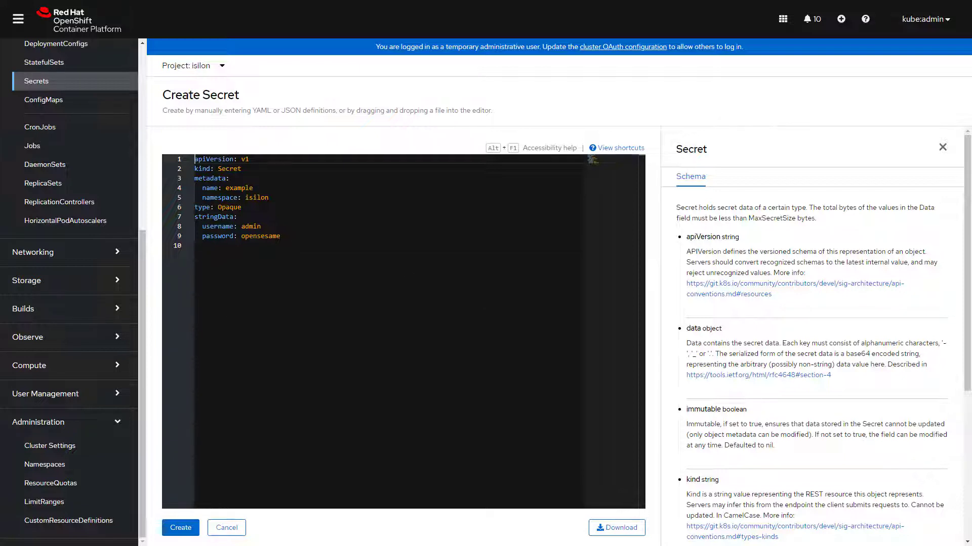
key(ctrl+a)
key(ctrl+v)
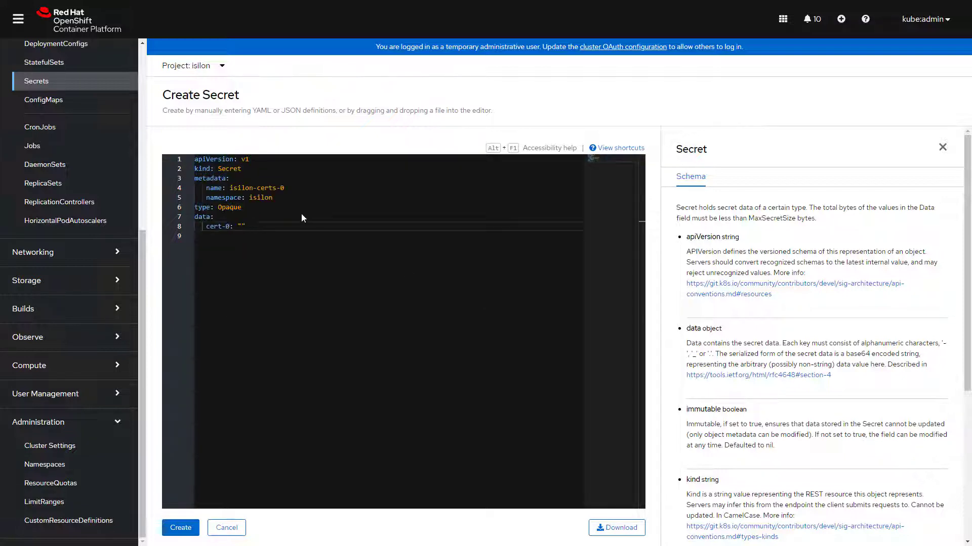
click(194, 528)
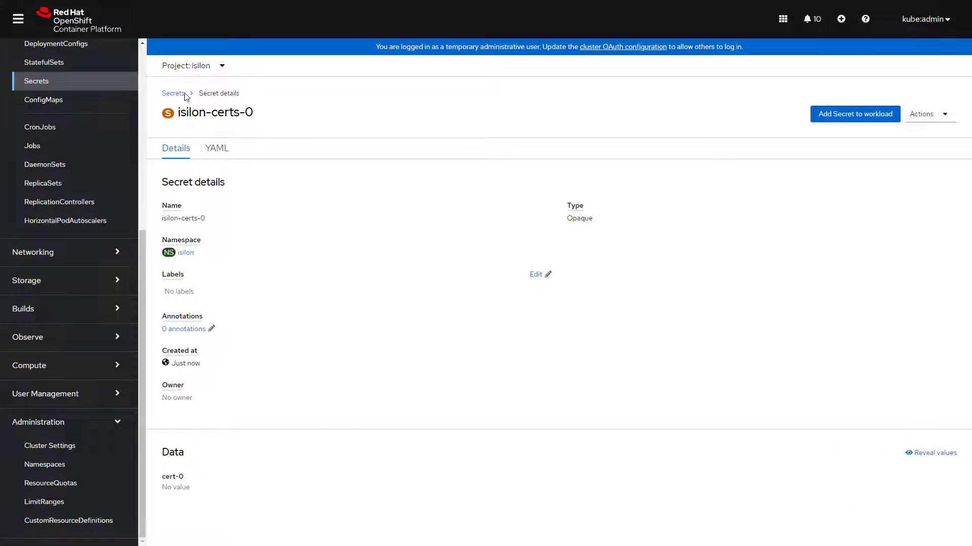
click(185, 95)
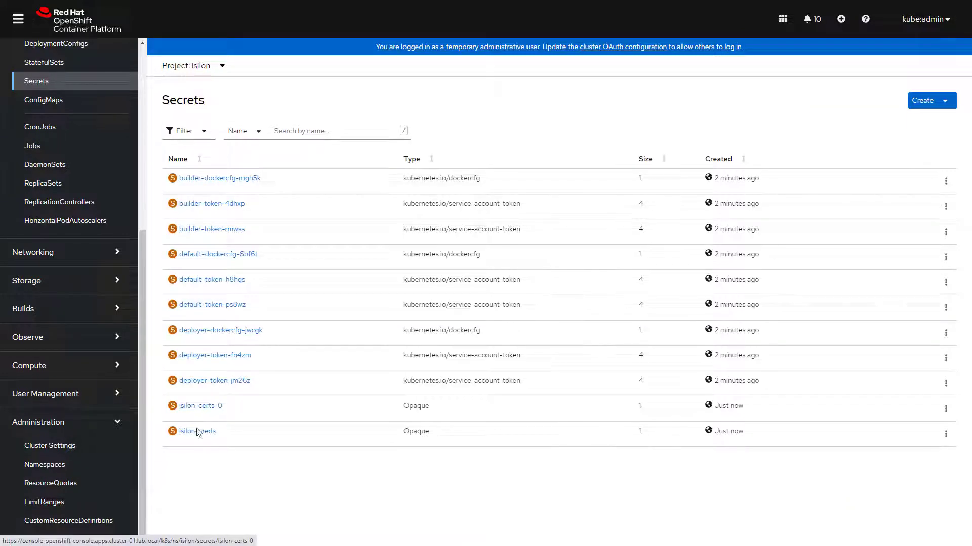
Step: Filter OperatorHub by "dell" and install the non-community Dell CSI Operator with its default installation settings
scroll(101, 292, up, 5)
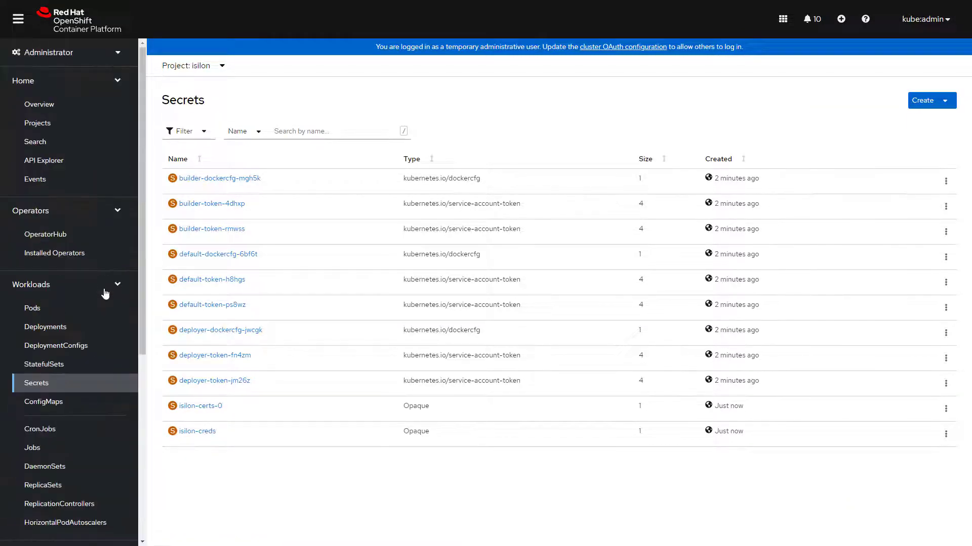
click(59, 253)
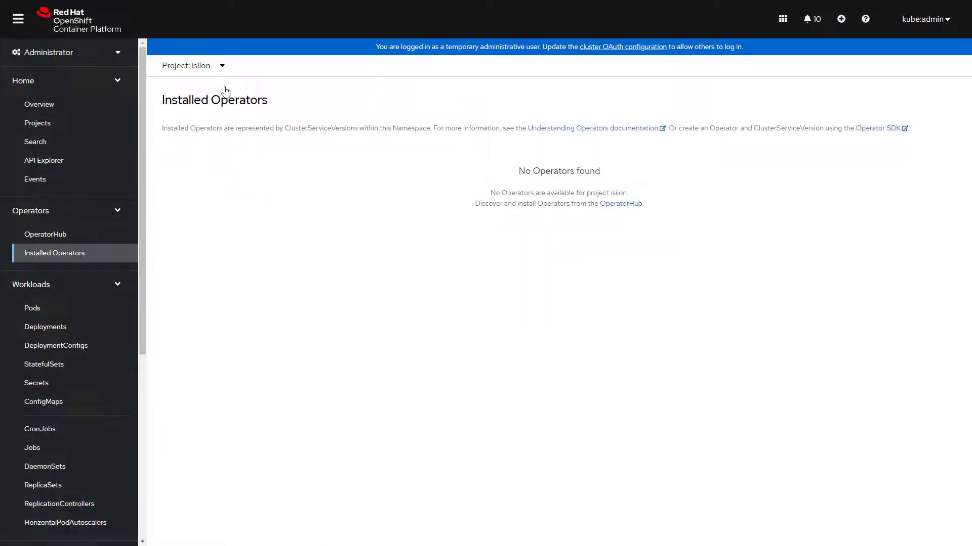
click(65, 236)
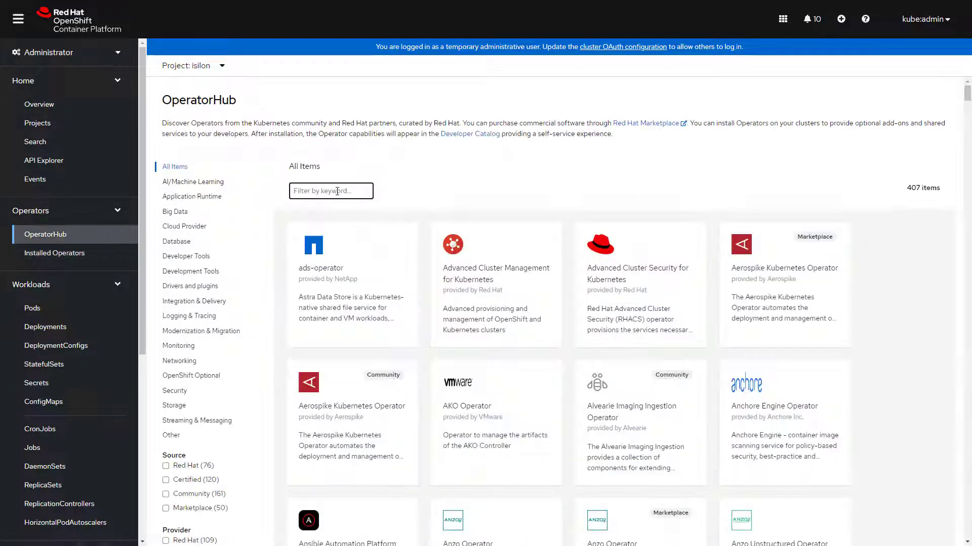
text(dell)
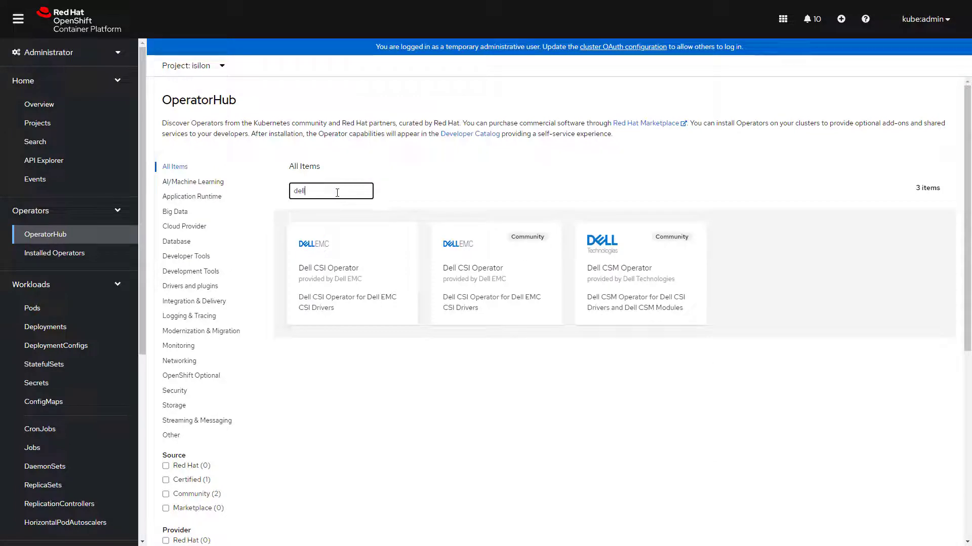
click(409, 275)
click(553, 99)
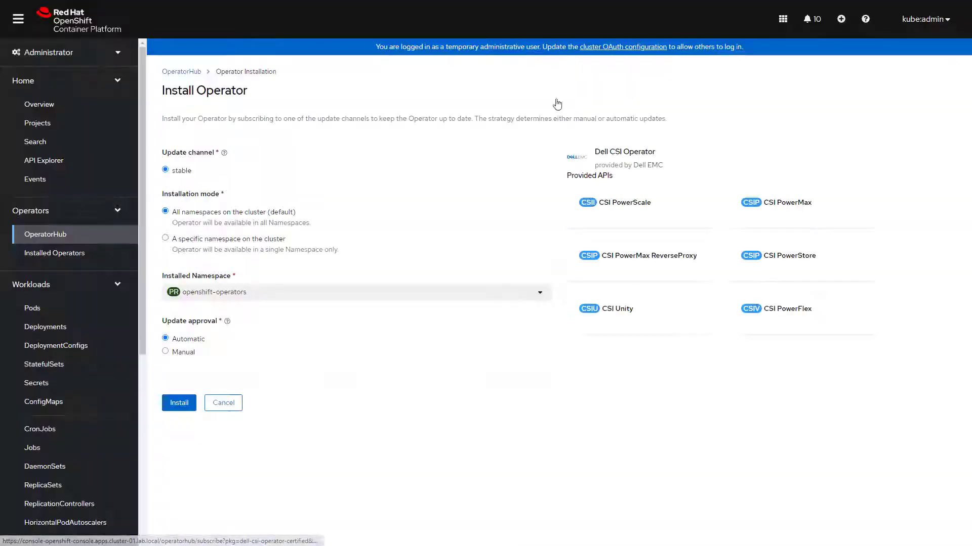
click(194, 403)
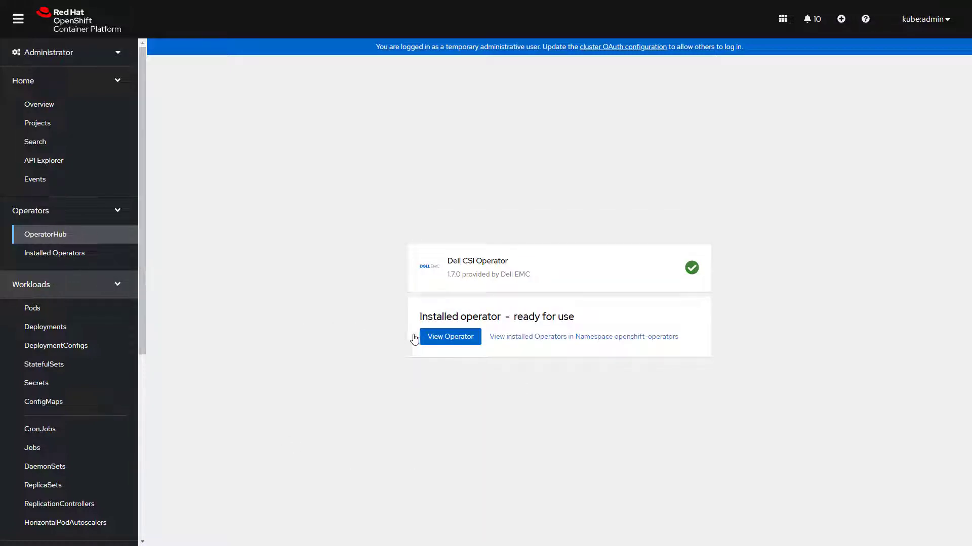
Step: View the installed operator's CSI PowerScale instances and check the pods in the openshift-operators project
click(446, 337)
click(451, 145)
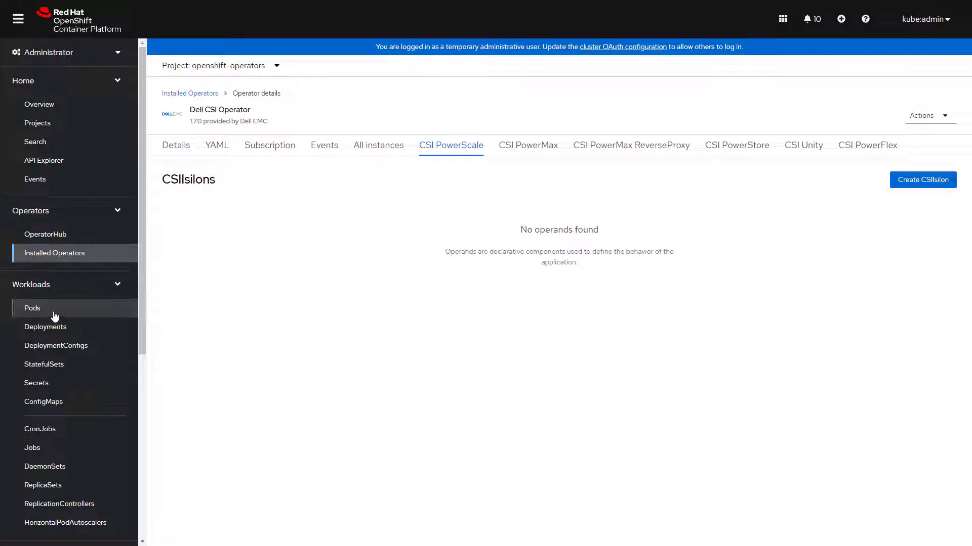
click(33, 308)
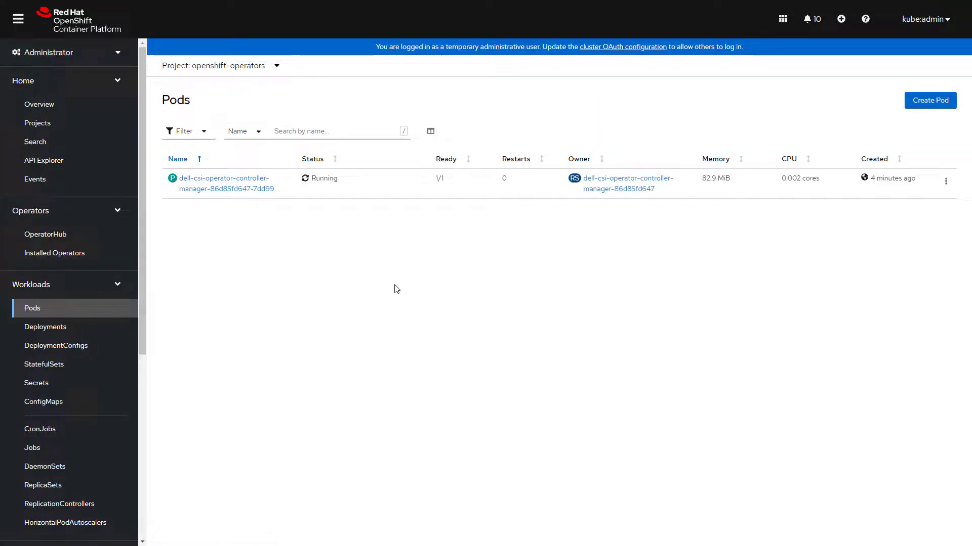
Step: Switch to the isilon project and start creating a CSIIsilon instance from the Dell CSI Operator's CSI PowerScale API
click(277, 66)
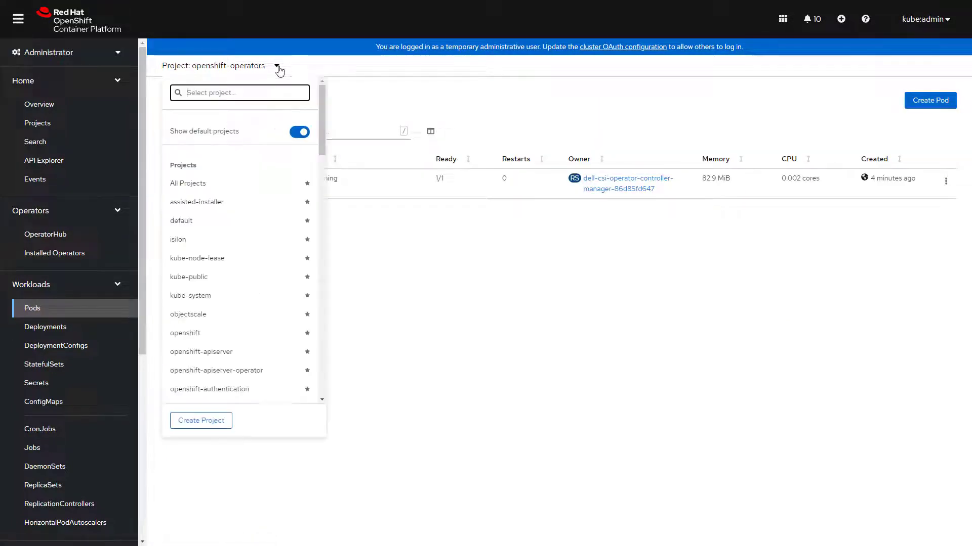
click(215, 244)
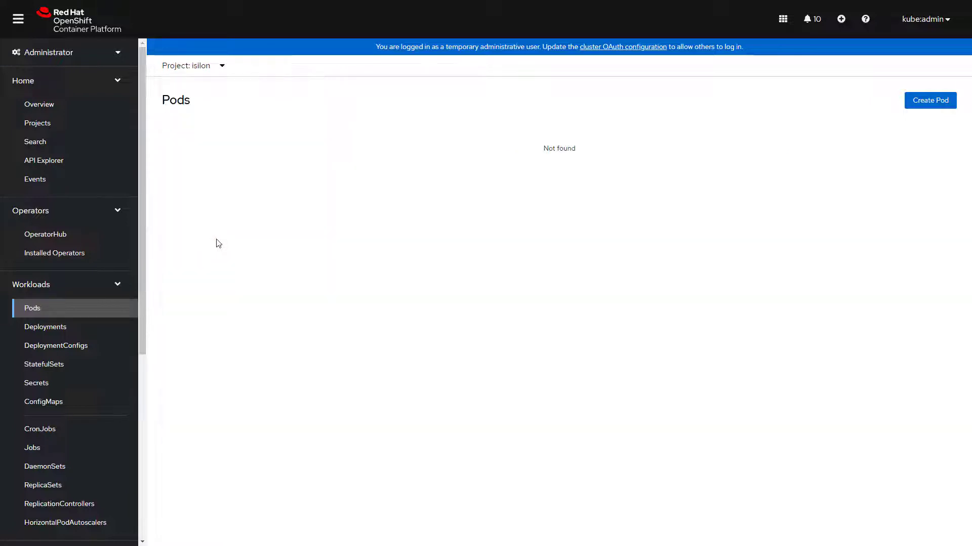
click(88, 258)
click(793, 203)
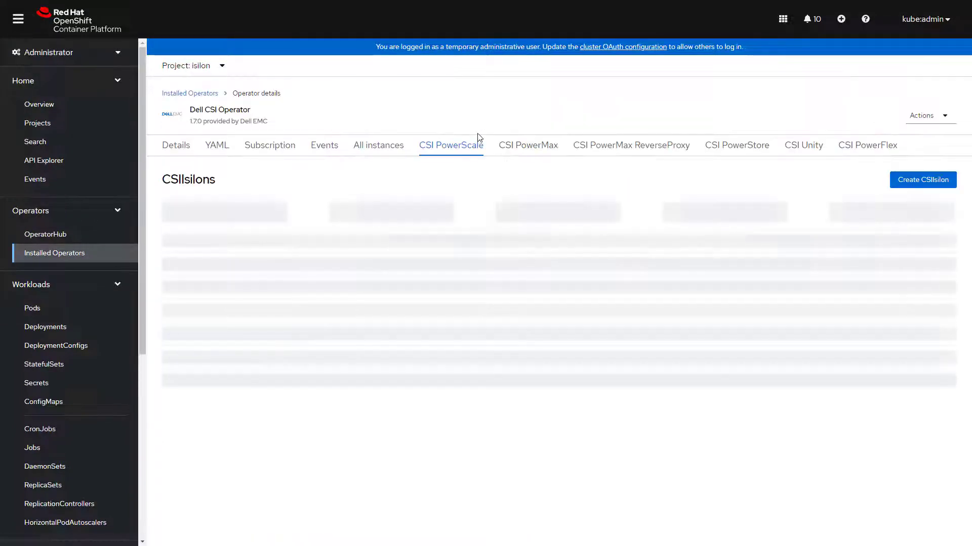
click(923, 180)
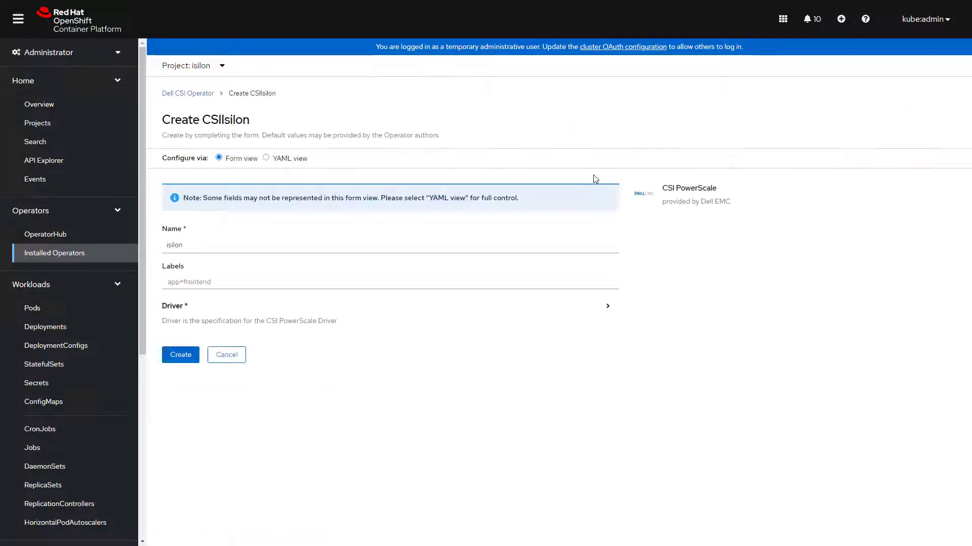
Step: Set the Auth Secret in the driver specification to isilon-creds
click(217, 316)
scroll(286, 438, down, 1)
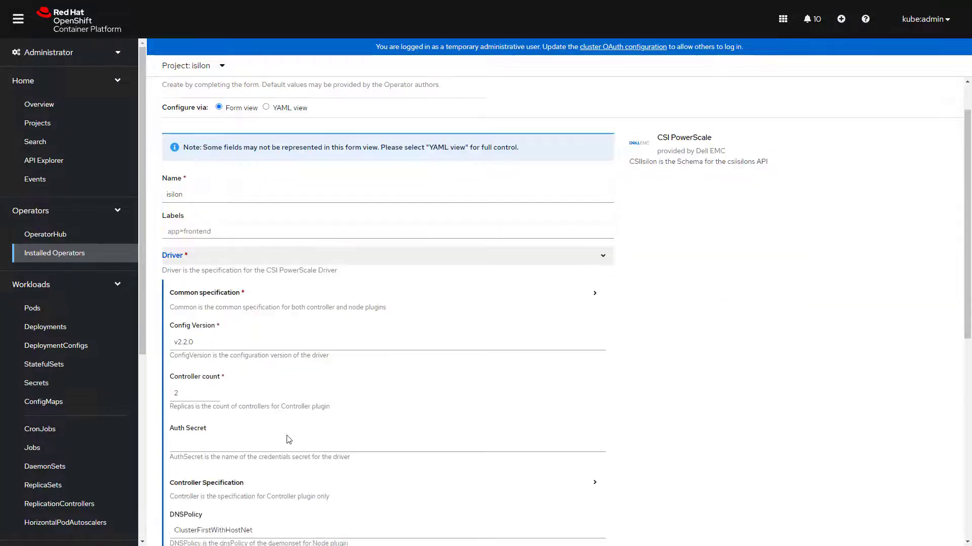
click(282, 442)
click(250, 471)
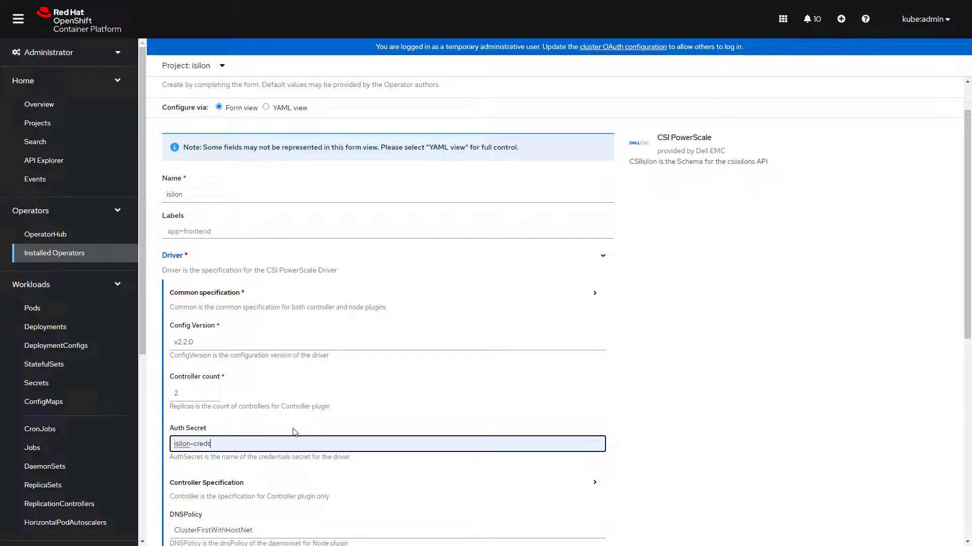
Step: Set the driver's TLSCert Secret to isilon-certs-0
scroll(293, 433, down, 8)
click(263, 449)
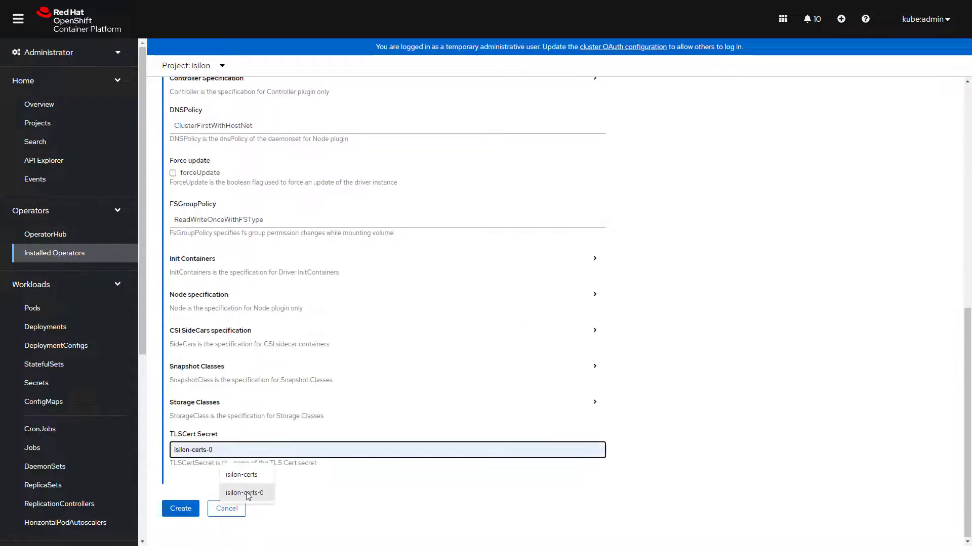
click(245, 493)
Step: Set the X_CSI_ISI_AUTH_TYPE container environment variable to 1 in the driver's common specification
scroll(246, 449, up, 1)
scroll(247, 445, up, 5)
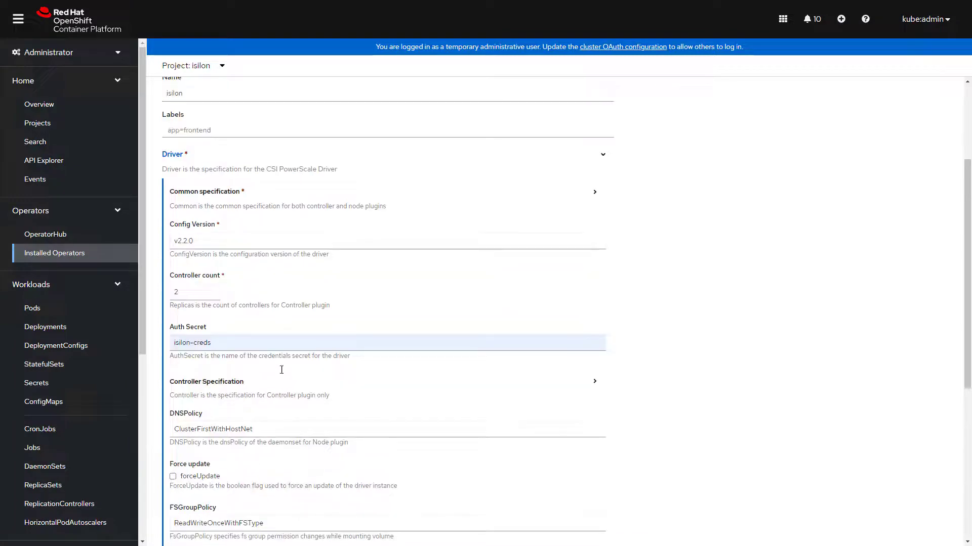
click(234, 193)
scroll(224, 379, down, 1)
click(217, 221)
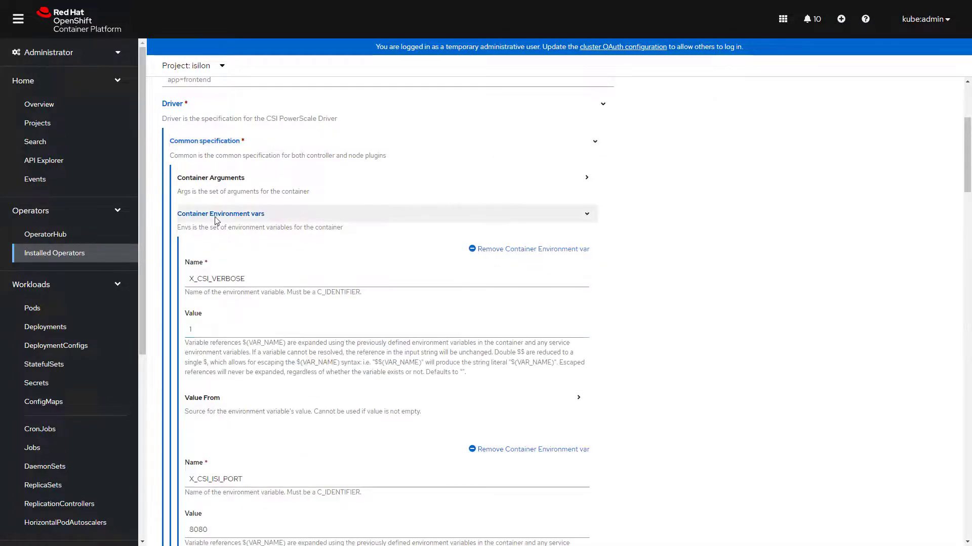
scroll(243, 304, down, 9)
scroll(244, 331, down, 13)
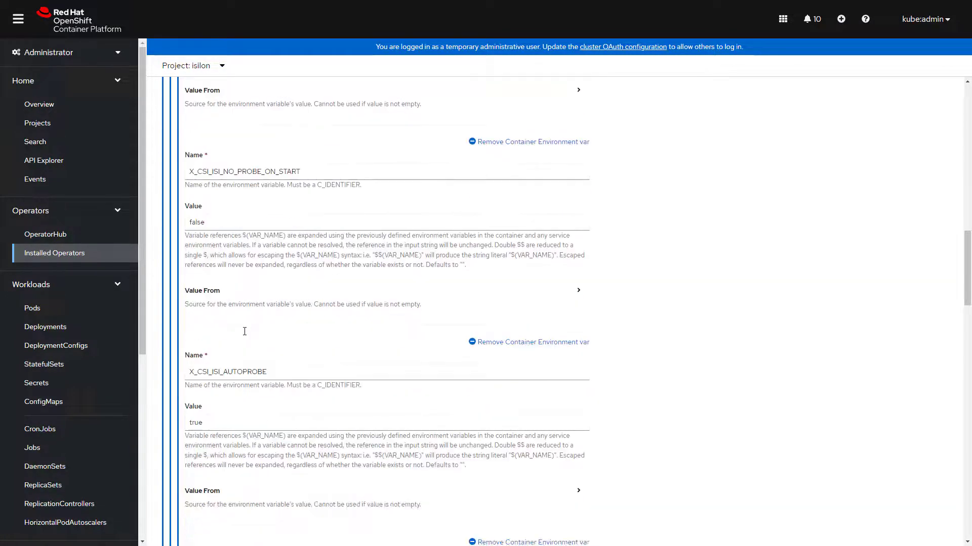
scroll(245, 331, down, 1)
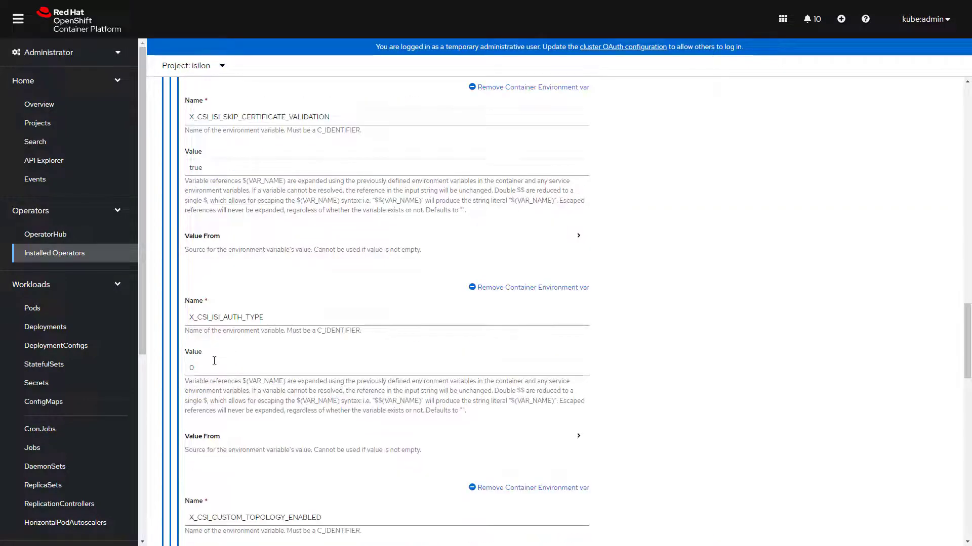
click(209, 365)
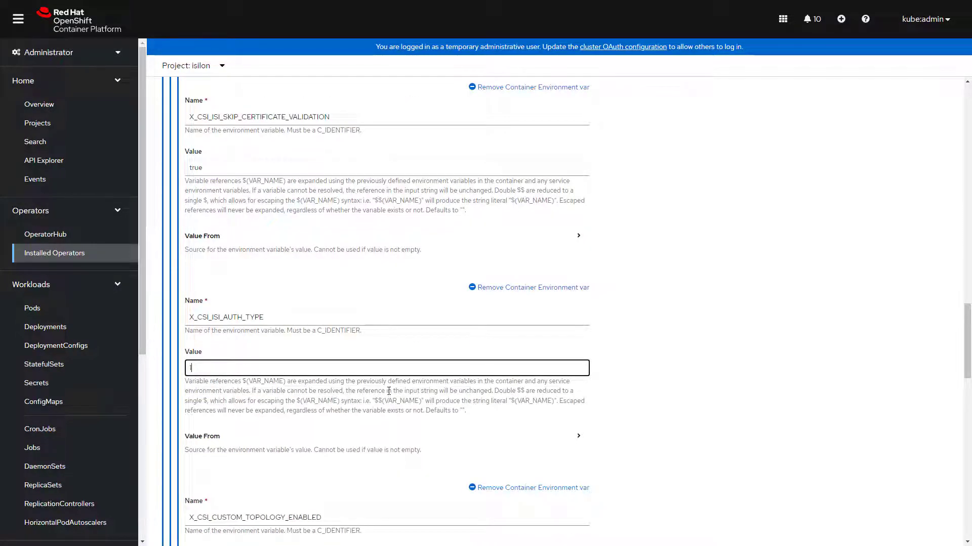
scroll(638, 410, down, 2)
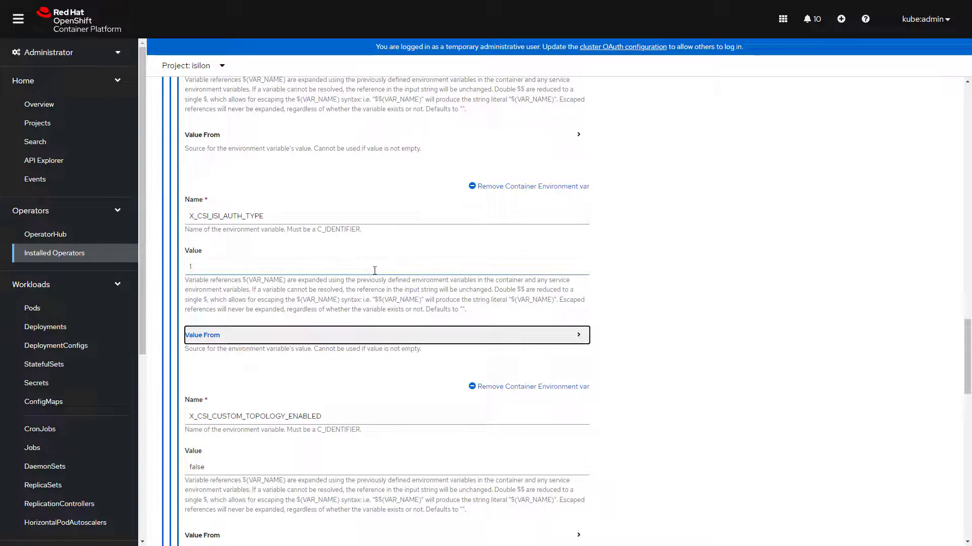
click(636, 299)
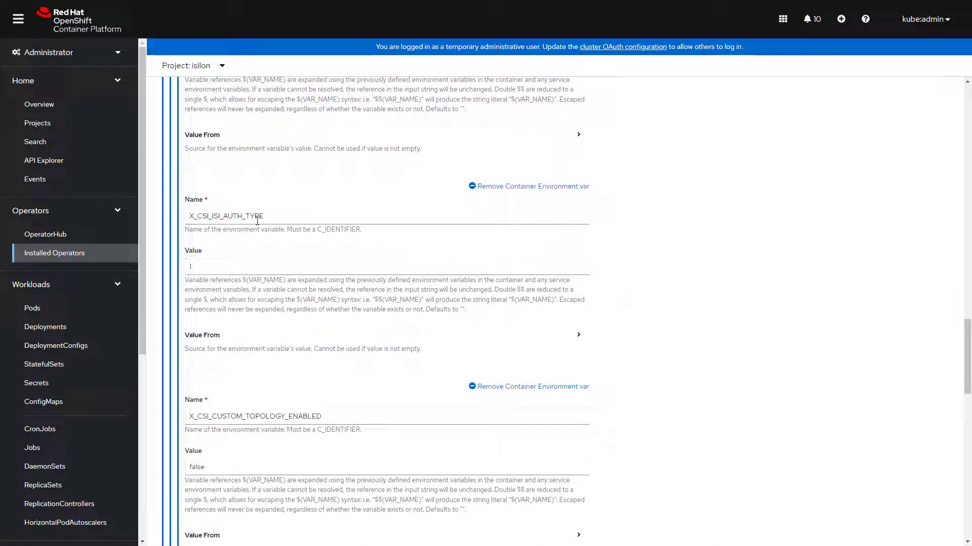
Step: Create the CSIIsilon instance from the completed form and check the pods in the isilon project
scroll(314, 307, down, 12)
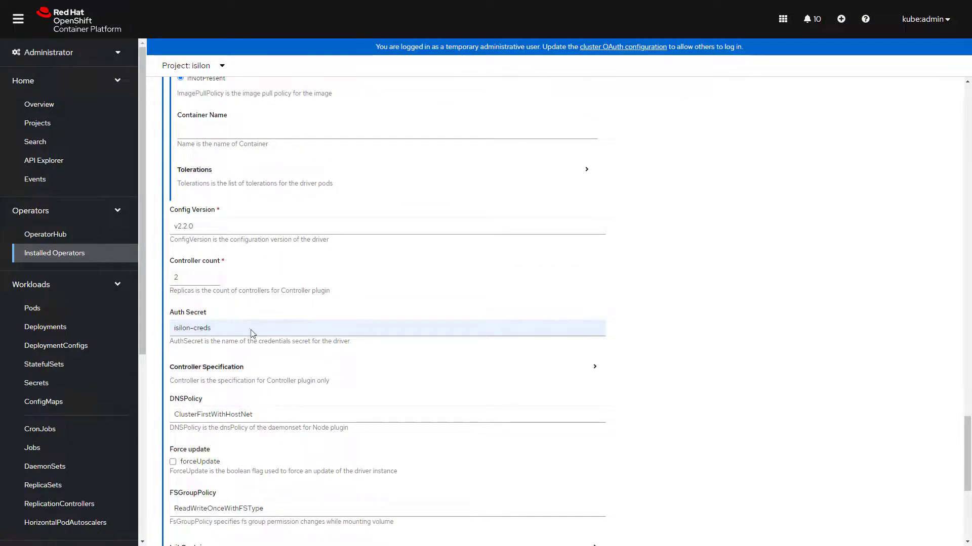
scroll(228, 340, down, 6)
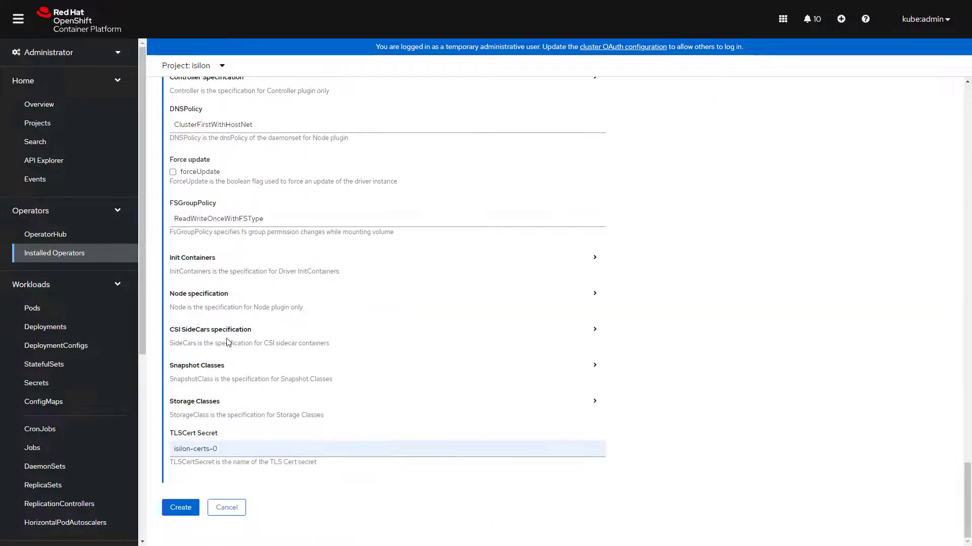
click(174, 502)
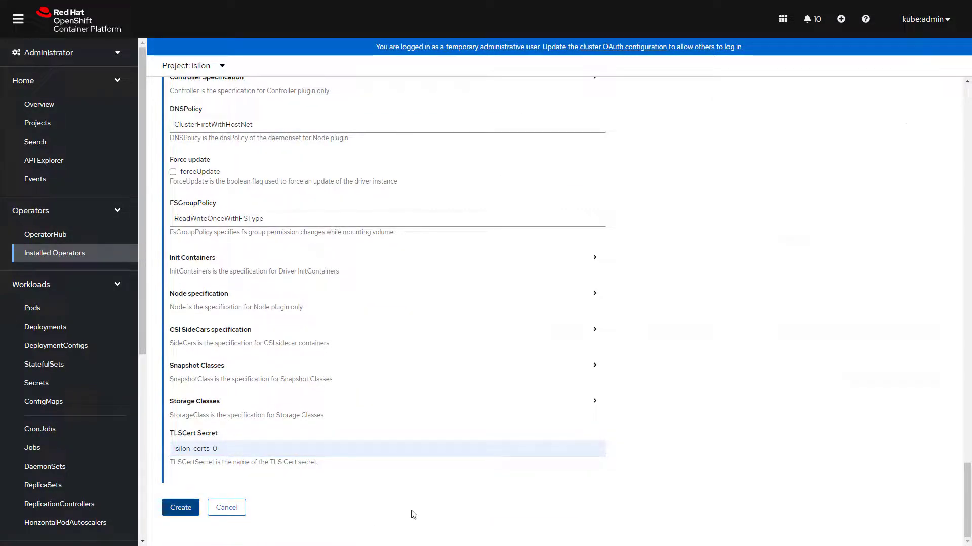
click(34, 309)
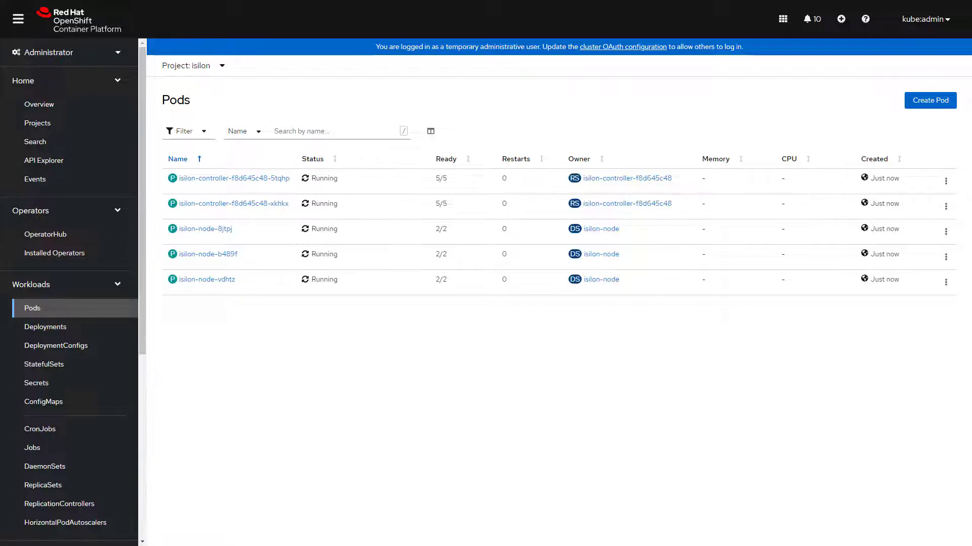
Step: Start a new StorageClass named isilon-sc and set its volume binding mode to Immediate
scroll(124, 239, down, 8)
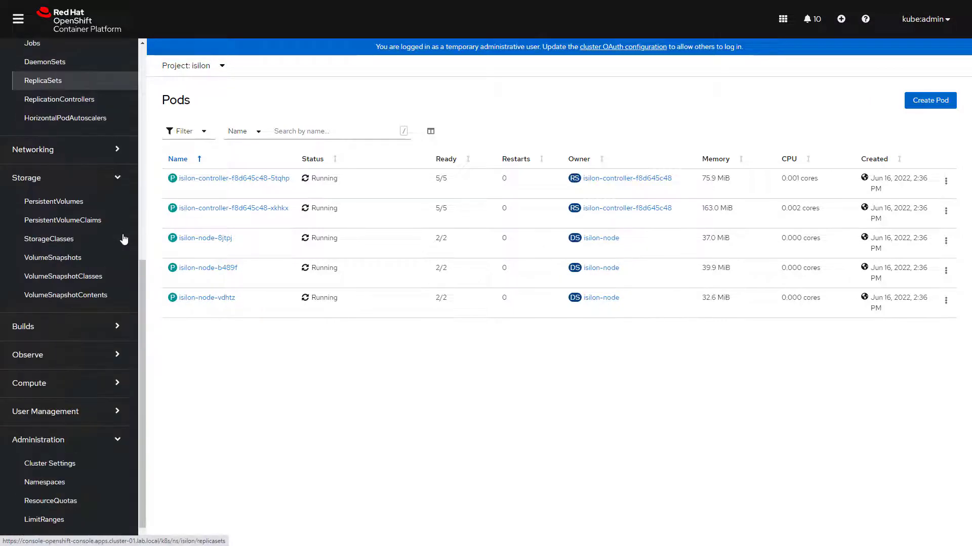
click(65, 221)
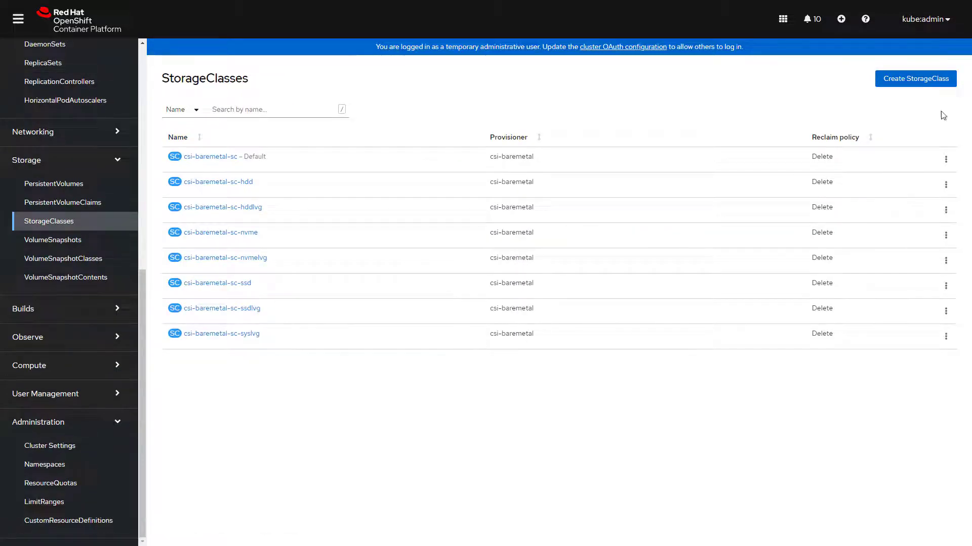
click(922, 81)
click(358, 124)
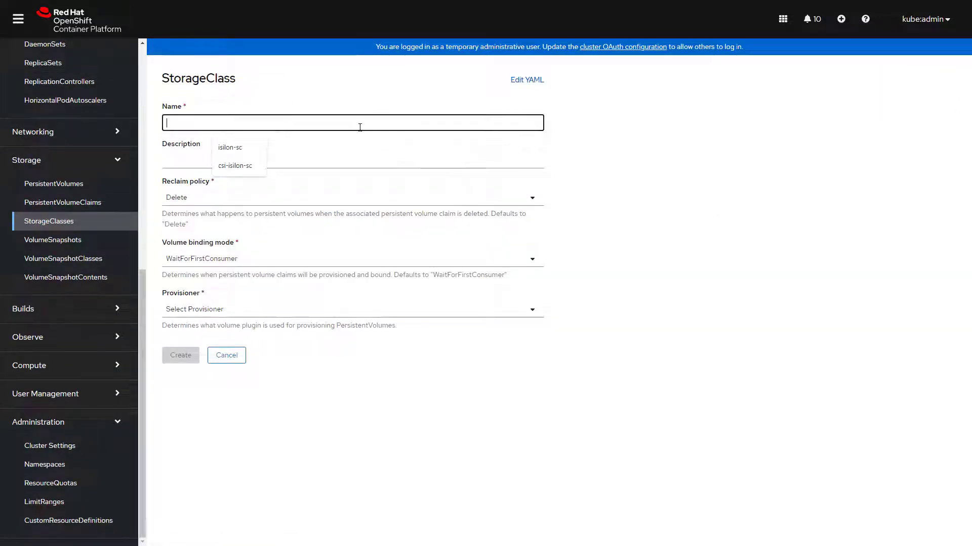
click(234, 148)
click(199, 159)
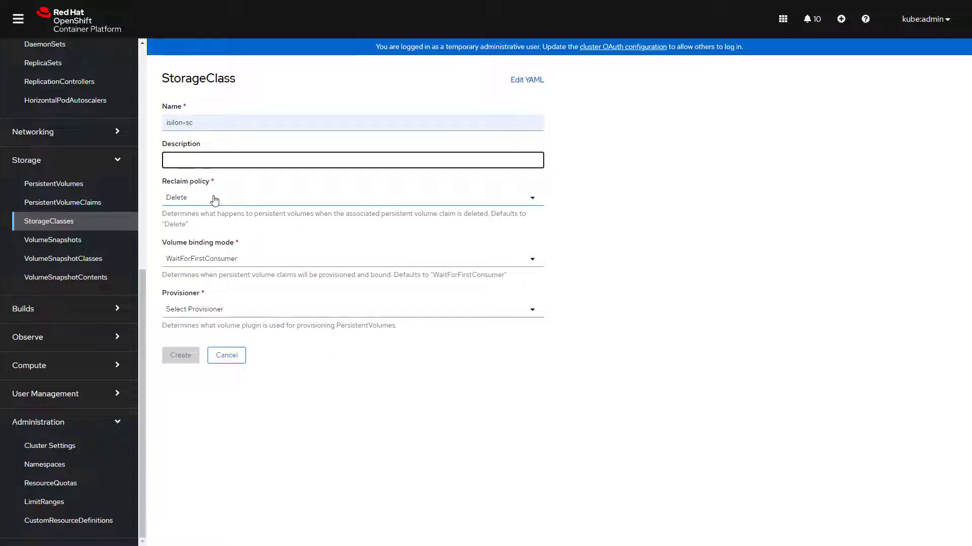
click(219, 260)
click(210, 279)
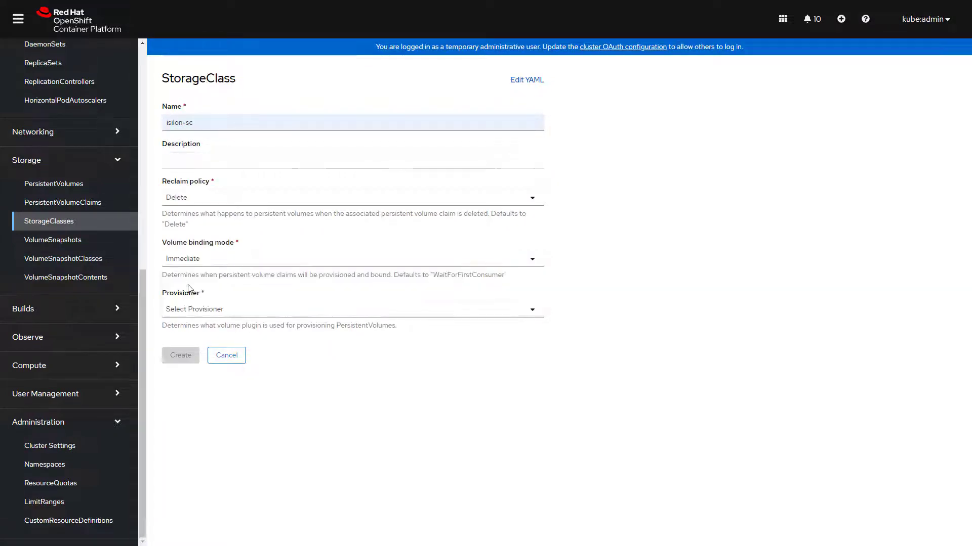
Step: Choose csi-isilon.dellemc.com as the StorageClass provisioner and create the class
click(206, 310)
scroll(293, 442, down, 2)
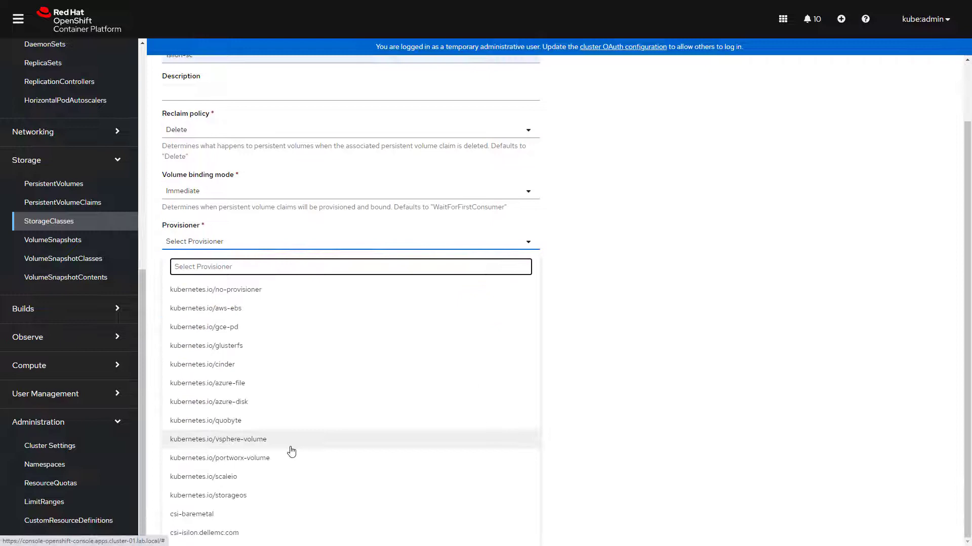
click(210, 532)
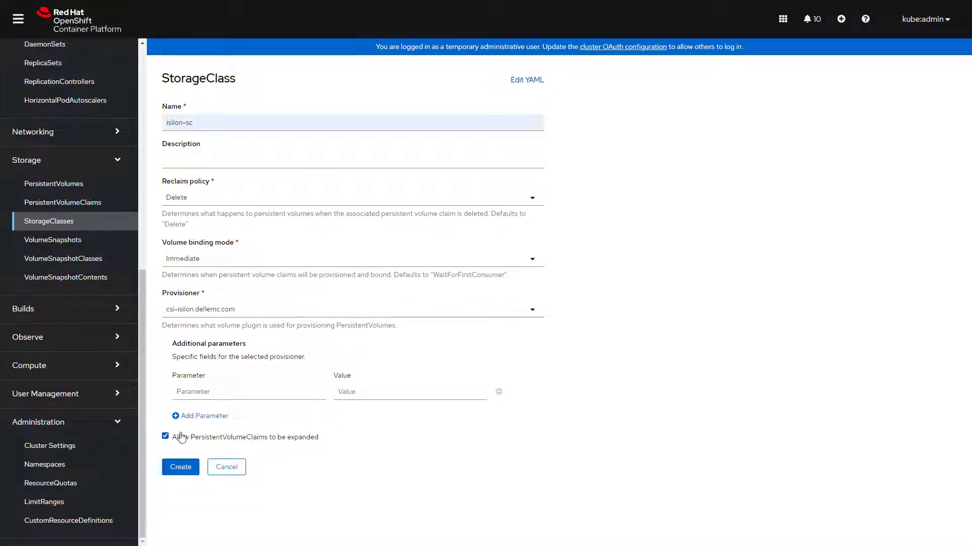
click(178, 466)
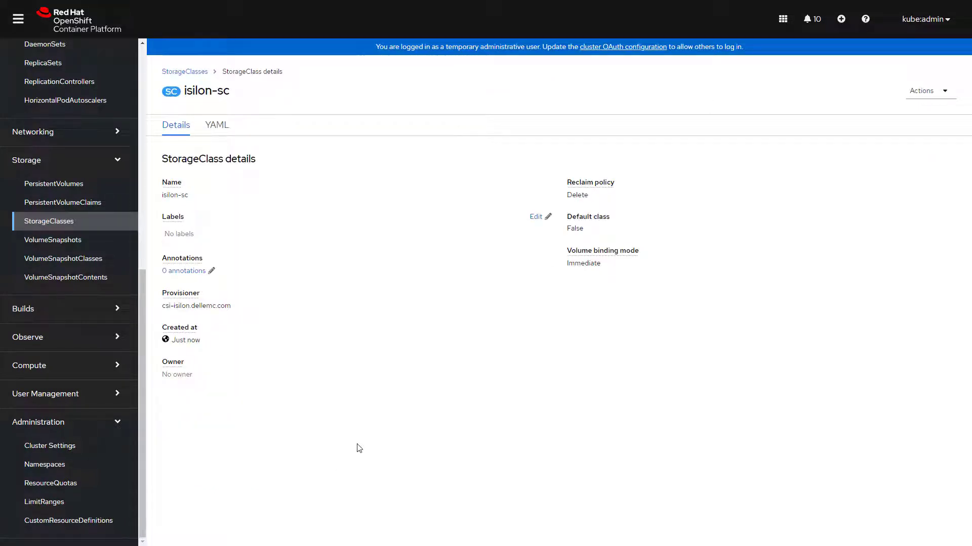
Step: Create a new project named test
scroll(69, 202, up, 8)
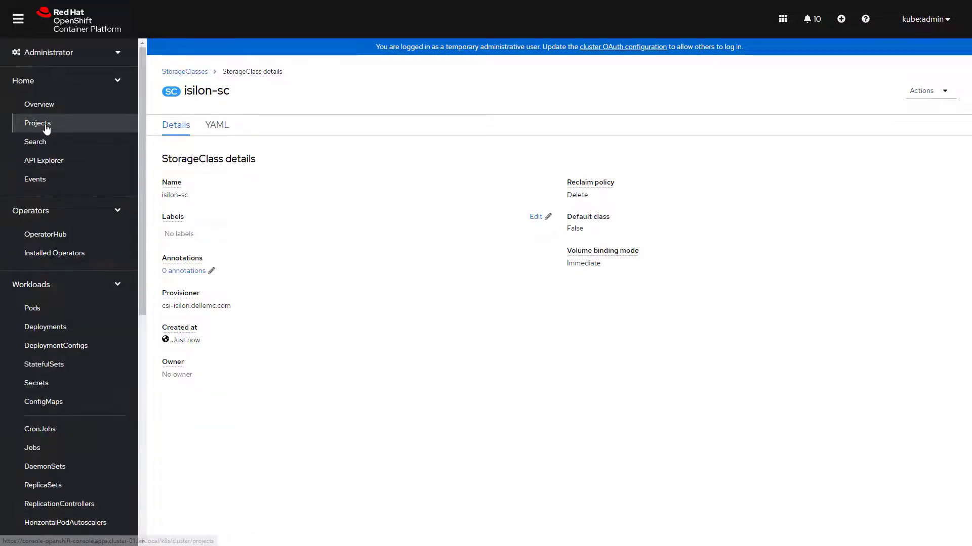
click(46, 129)
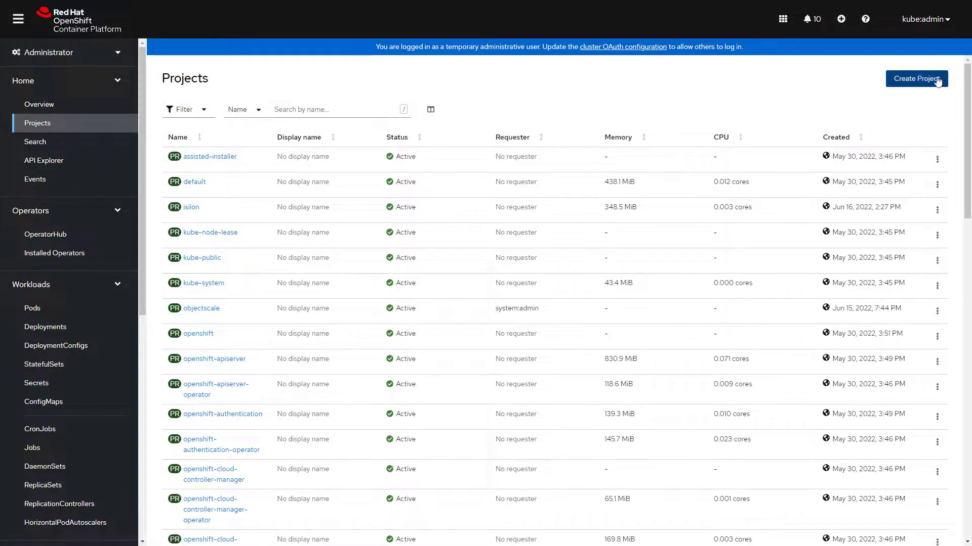
click(918, 79)
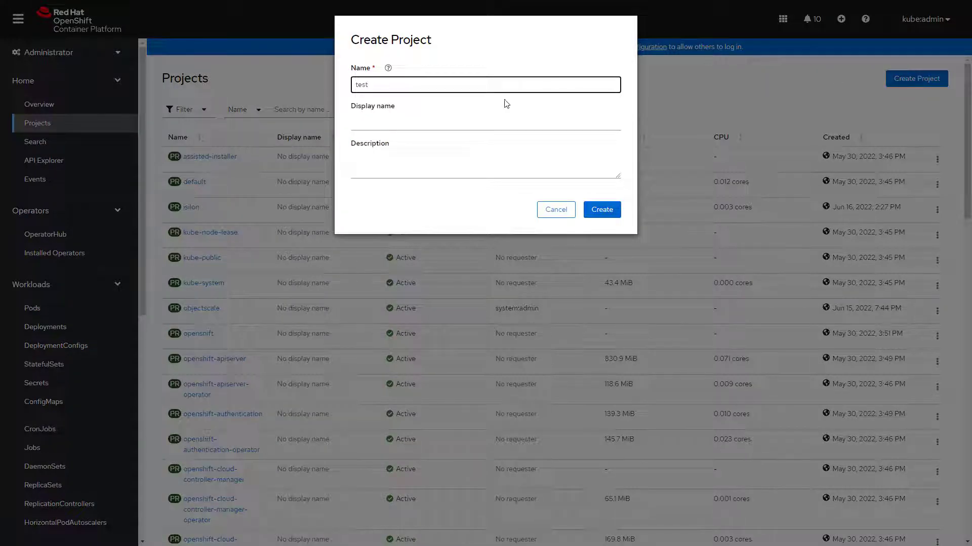
click(601, 209)
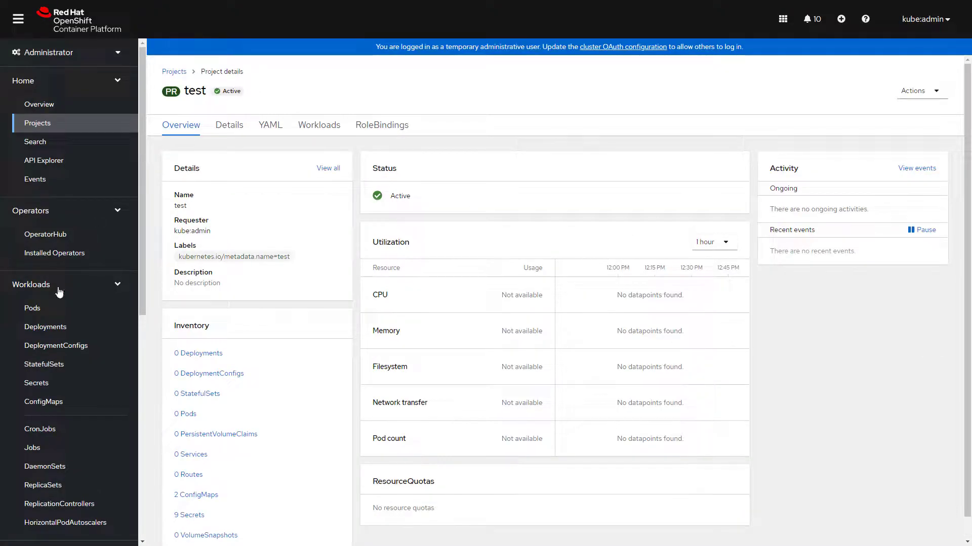
Step: Create a PersistentVolumeClaim named pvol0 in the test project, using the isilon-sc StorageClass and a size of 1 GiB
scroll(60, 292, down, 5)
click(95, 373)
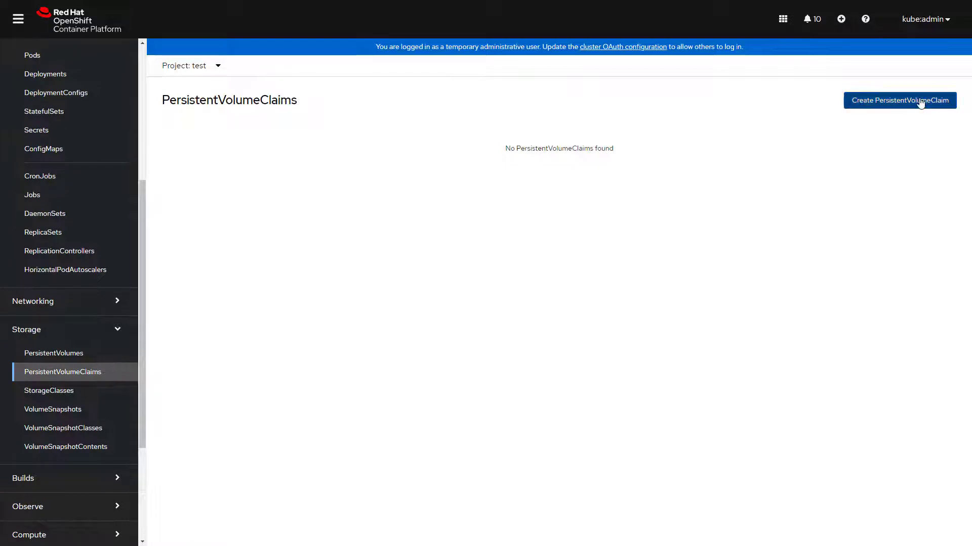
click(900, 100)
click(262, 150)
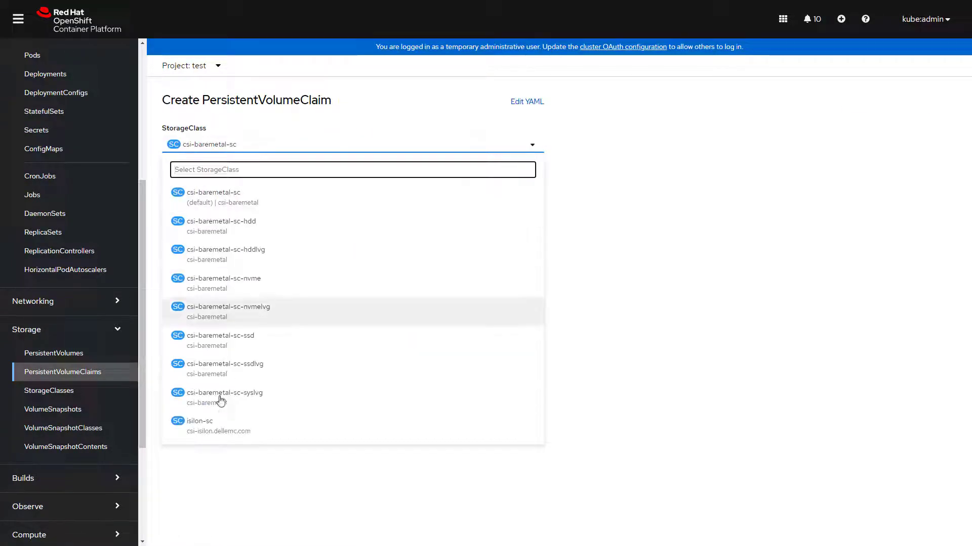
click(202, 424)
click(207, 197)
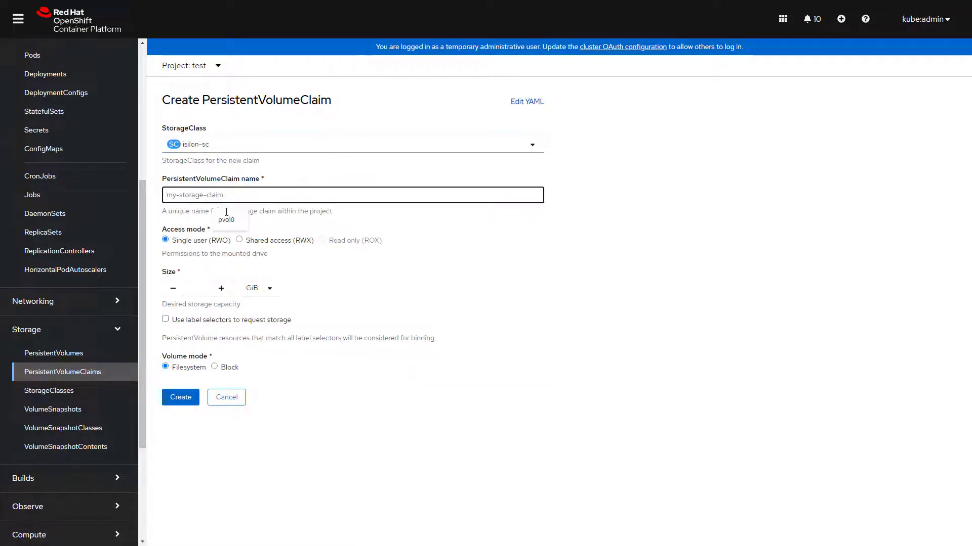
text(pvol0)
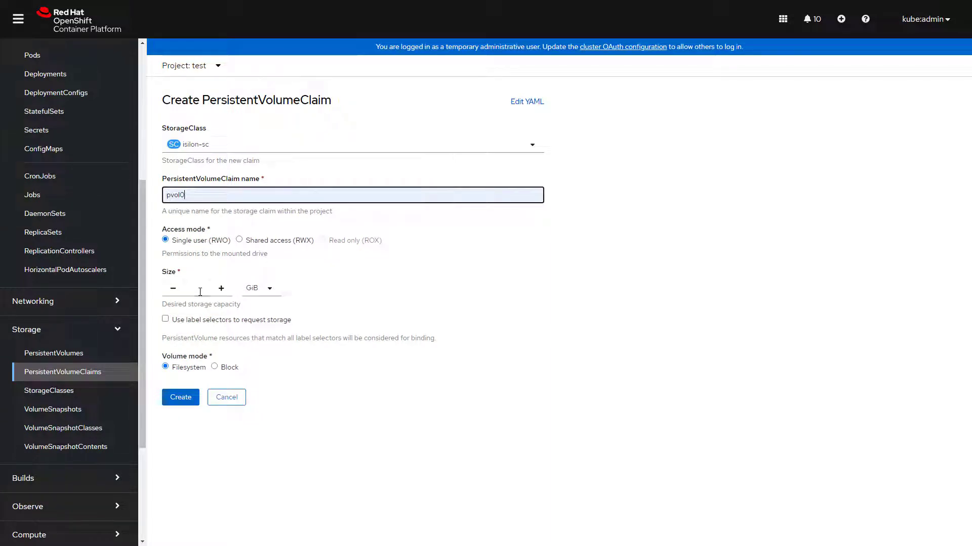
click(221, 288)
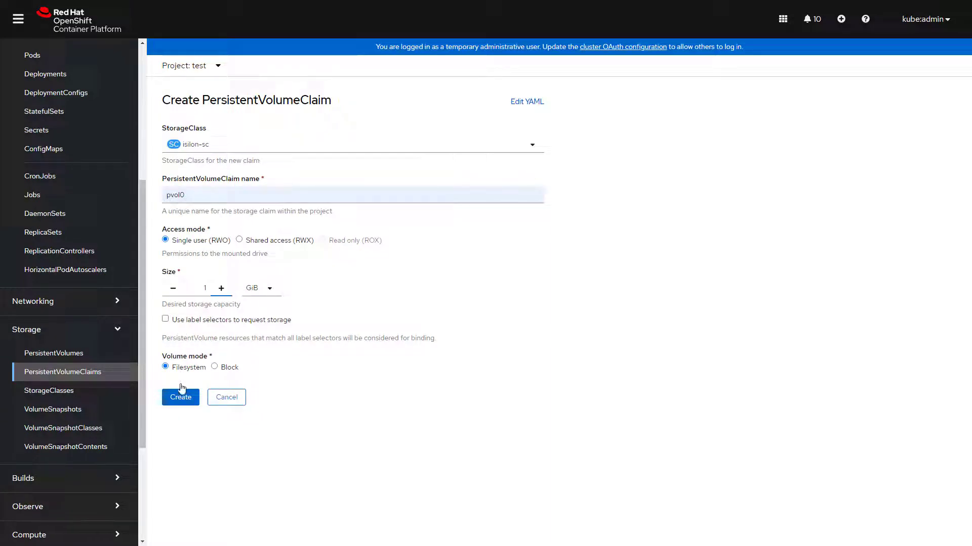
click(180, 399)
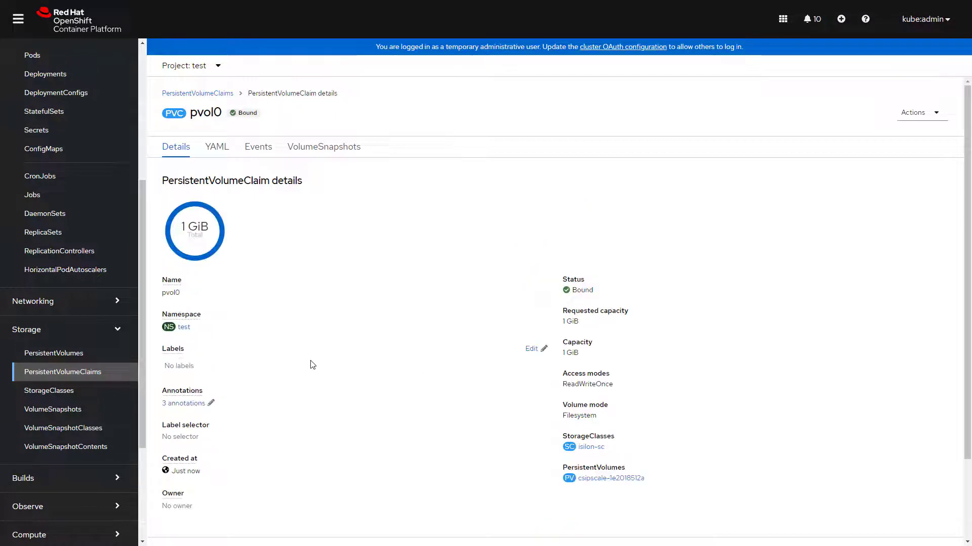
Step: Check the PersistentVolumes list and the test project's PersistentVolumeClaims for the pvol0 claim's status and volume
click(65, 357)
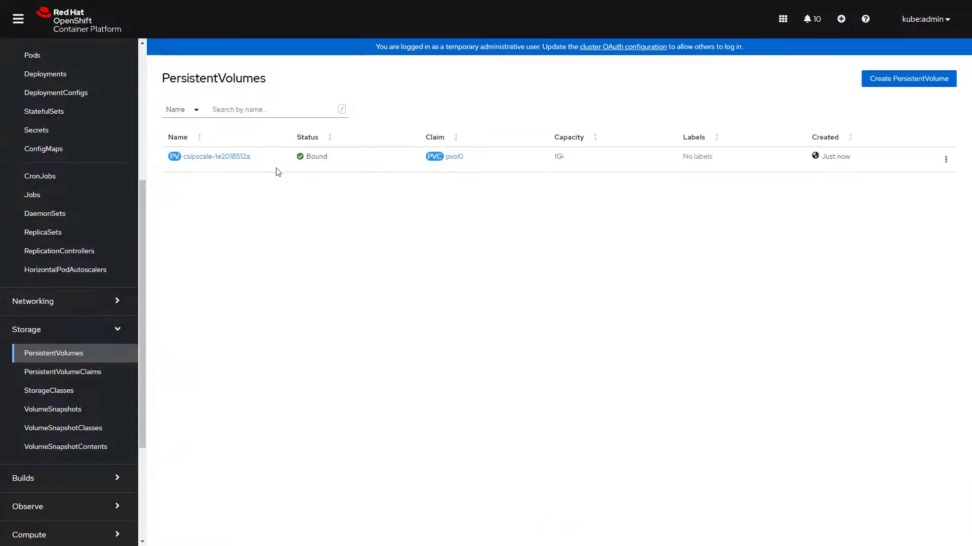
click(76, 372)
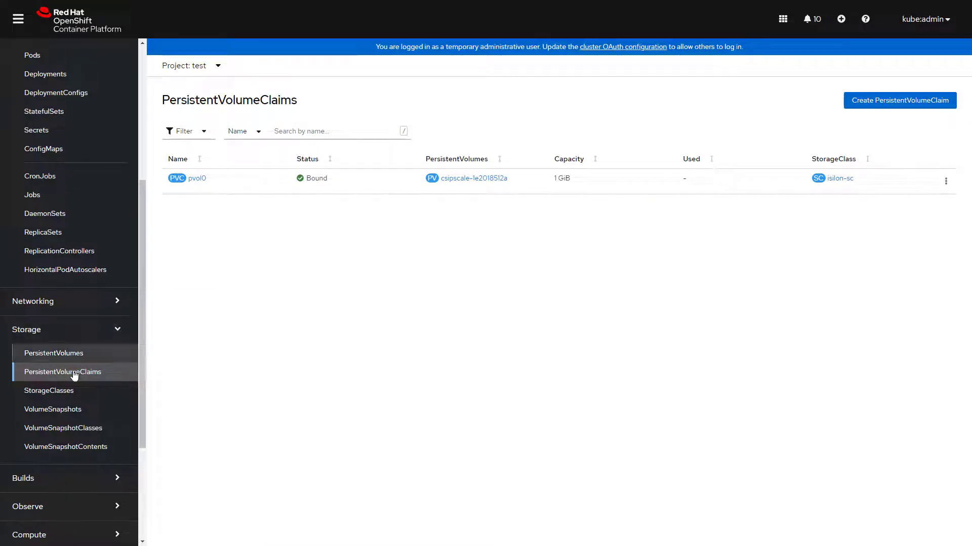
Step: Start a new pod in the test project and define isilontestpod1 with image docker.io/centos:latest and claim pvol0 mounted at /data0
scroll(65, 262, up, 3)
click(38, 208)
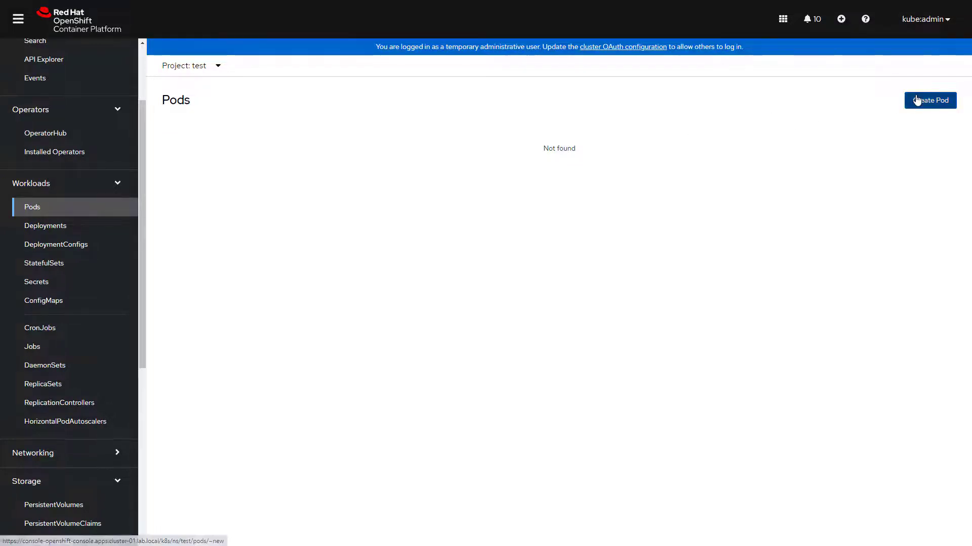
click(931, 100)
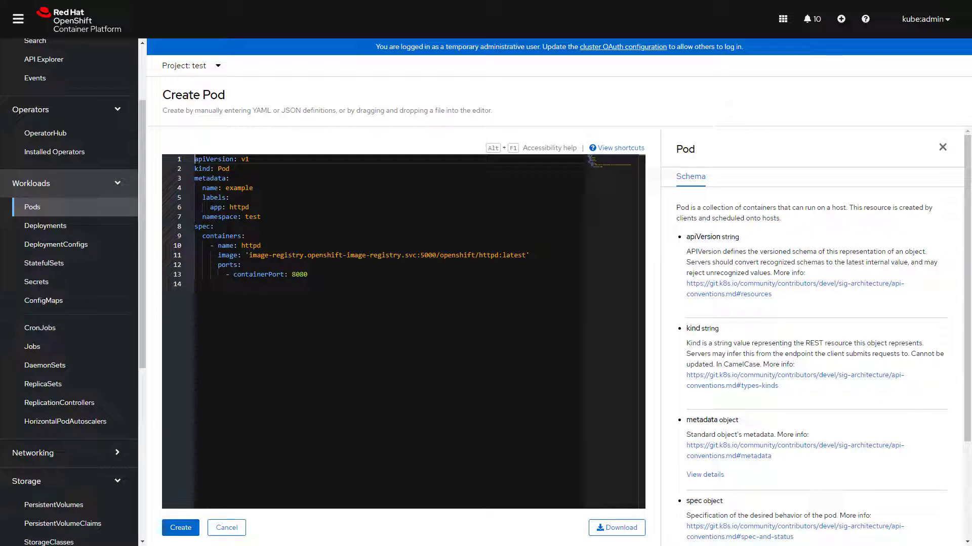
click(353, 284)
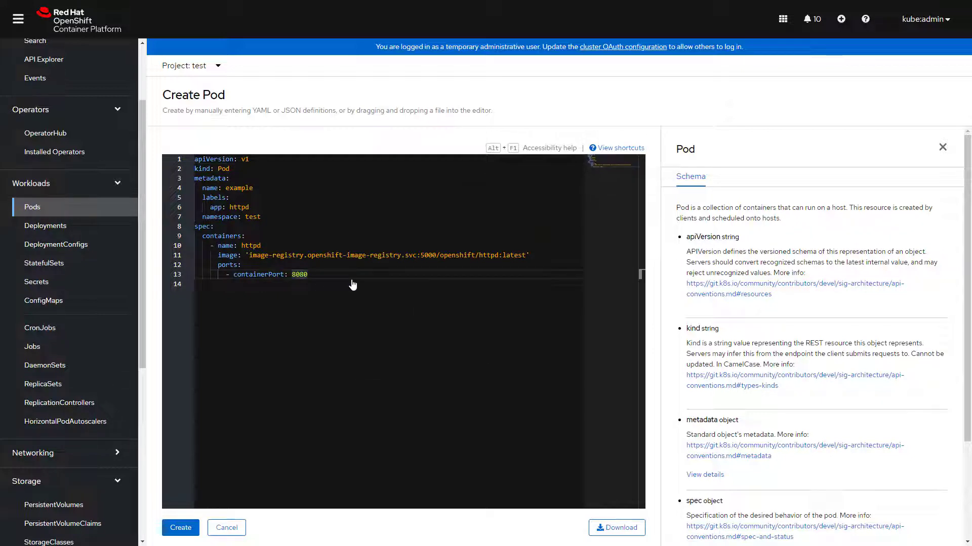
key(ctrl+a)
text(apiVersion: v1 kind: Pod metadata:   name: isilontestpod1   namespace: test spec:   containers:   - name: test     image: docker.io/centos:latest     command: [ "/bin/sleep", "3600" ]     volumeMounts:     - name: pvol0       mountPath: "/data0"   volumes:     - name: pvol0       persistentVolumeClaim:         claimName: pvol0)
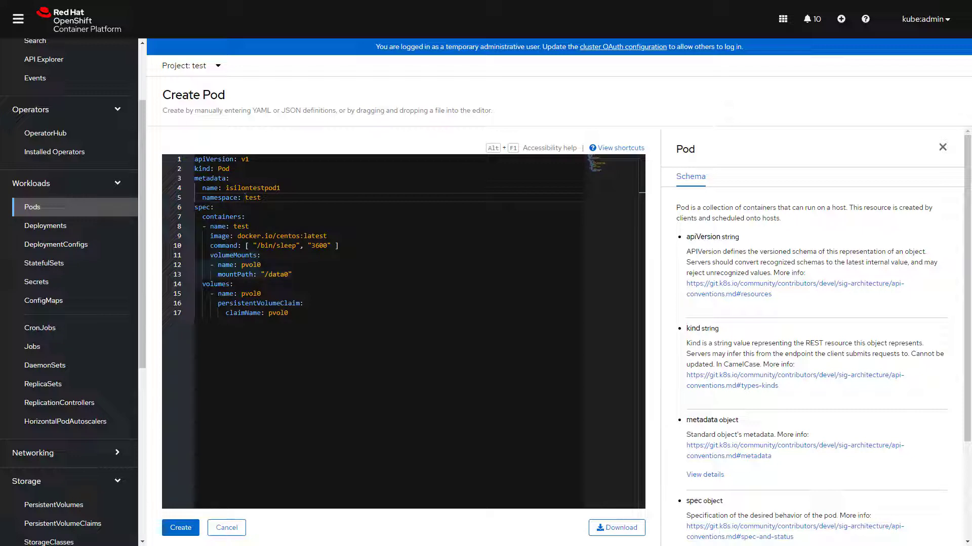
Step: Check the volume mount and claim name entries in the pod definition and create the pod
click(276, 274)
click(252, 265)
click(253, 294)
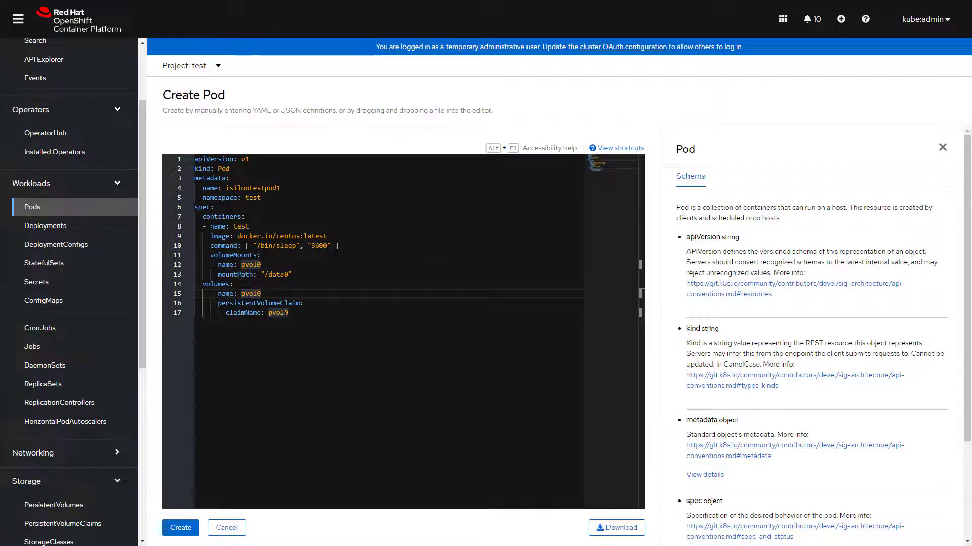
click(284, 314)
click(300, 304)
click(180, 528)
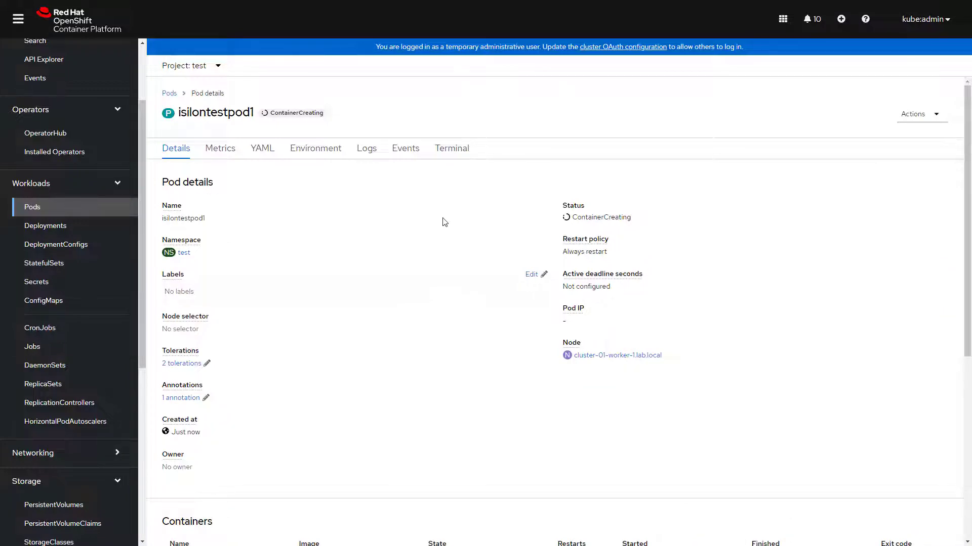
Step: Examine the isilontestpod1 details for its status and the mount path and claim of its pvol0 volume
click(35, 208)
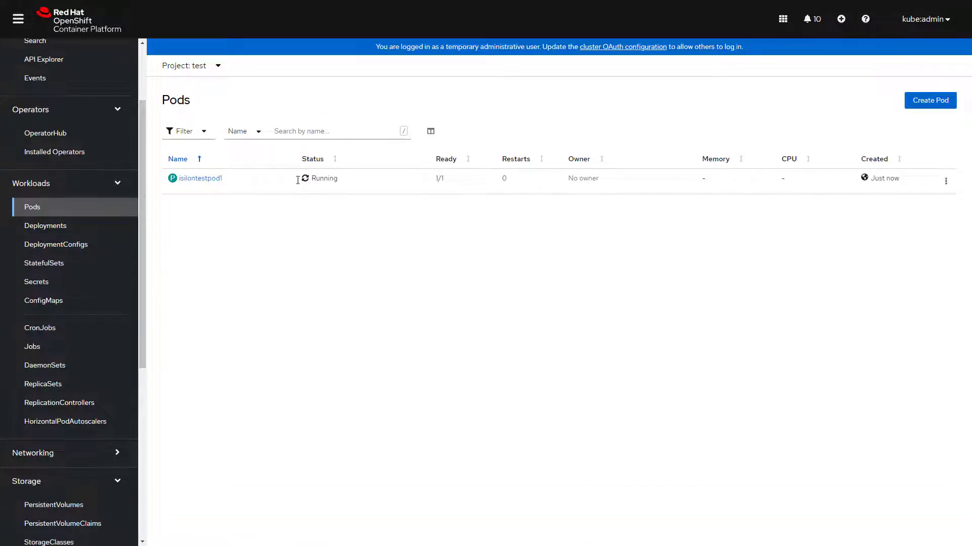
click(218, 180)
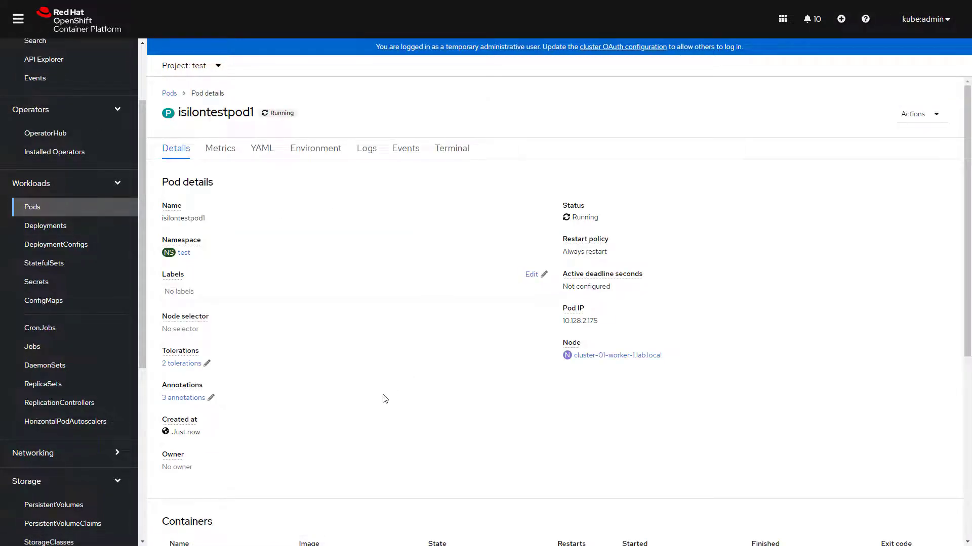
scroll(375, 405, down, 5)
double_click(177, 412)
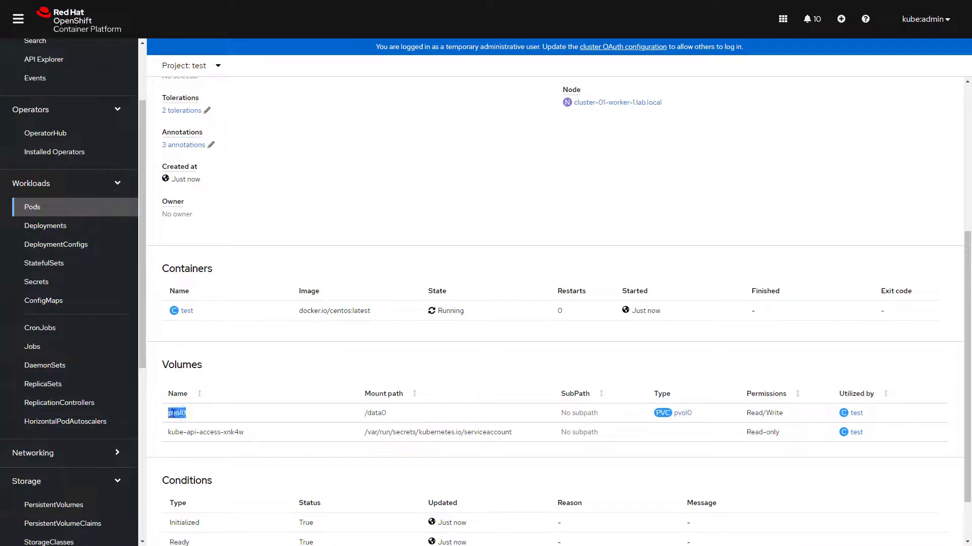
double_click(369, 413)
scroll(369, 413, down, 1)
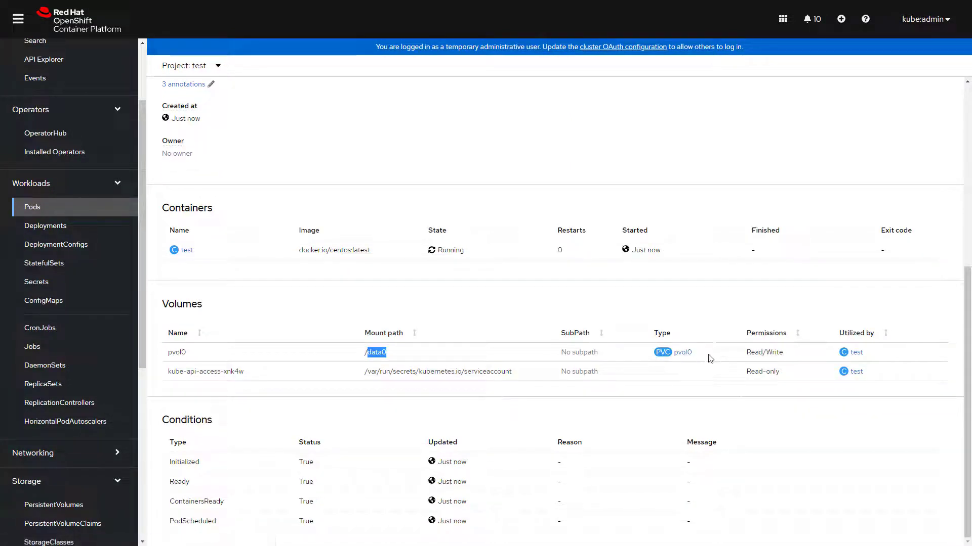
click(445, 358)
Step: Run mount | grep data0 in the pod's terminal and examine the mounted export path, file system type and NFS version
scroll(445, 358, up, 4)
click(458, 150)
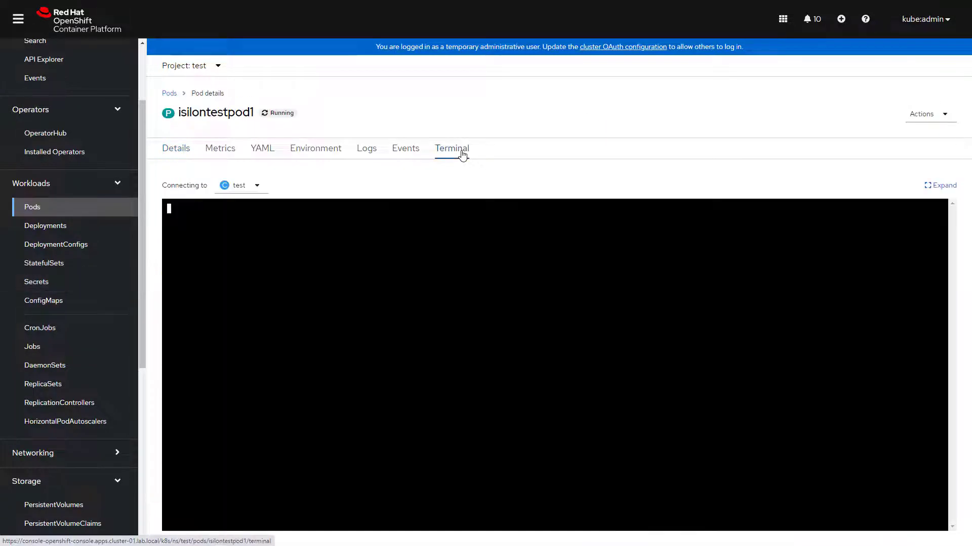
text(mount | grep dat)
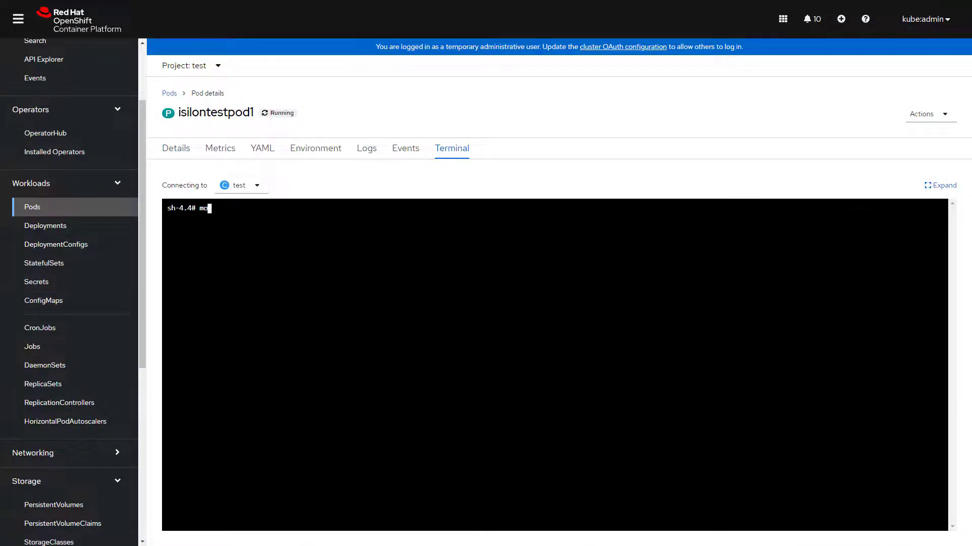
text(a0)
key(Return)
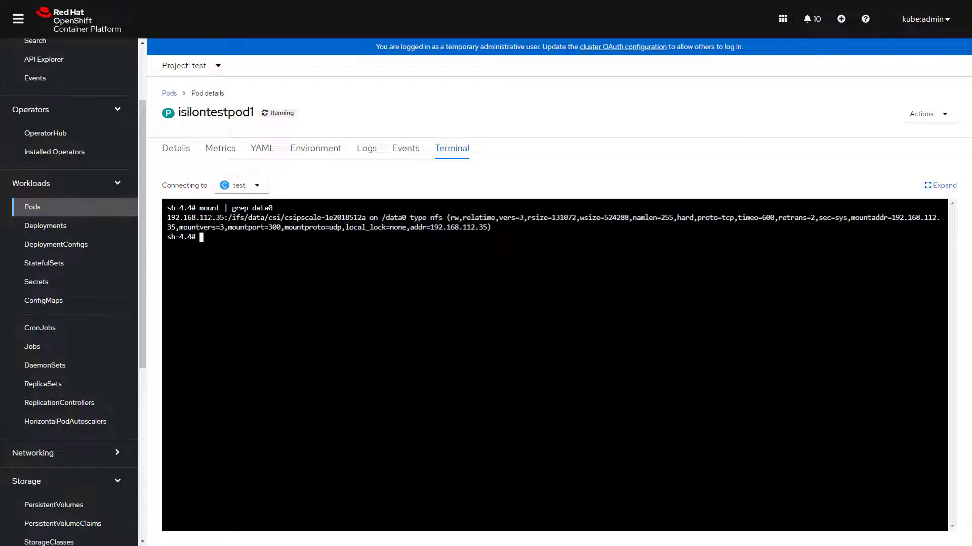
double_click(210, 218)
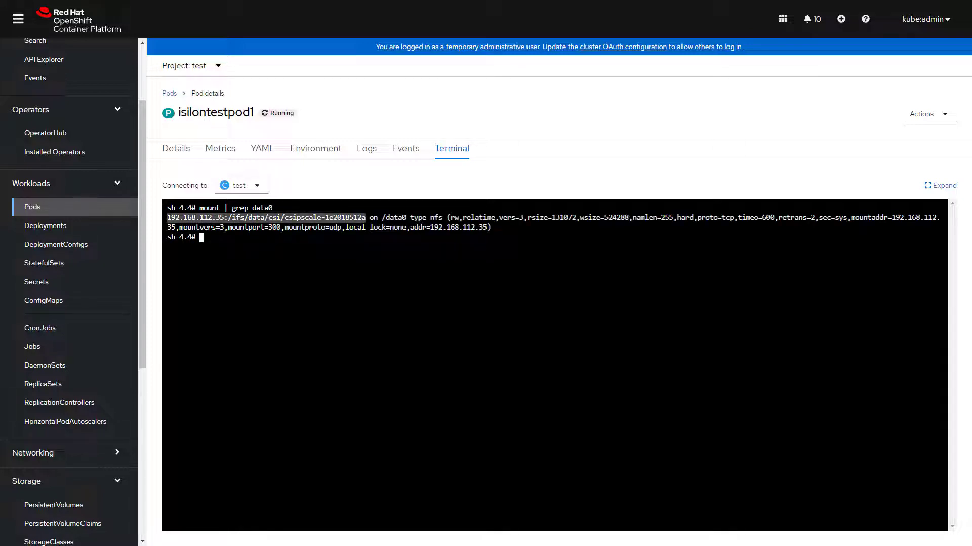
double_click(437, 218)
double_click(511, 218)
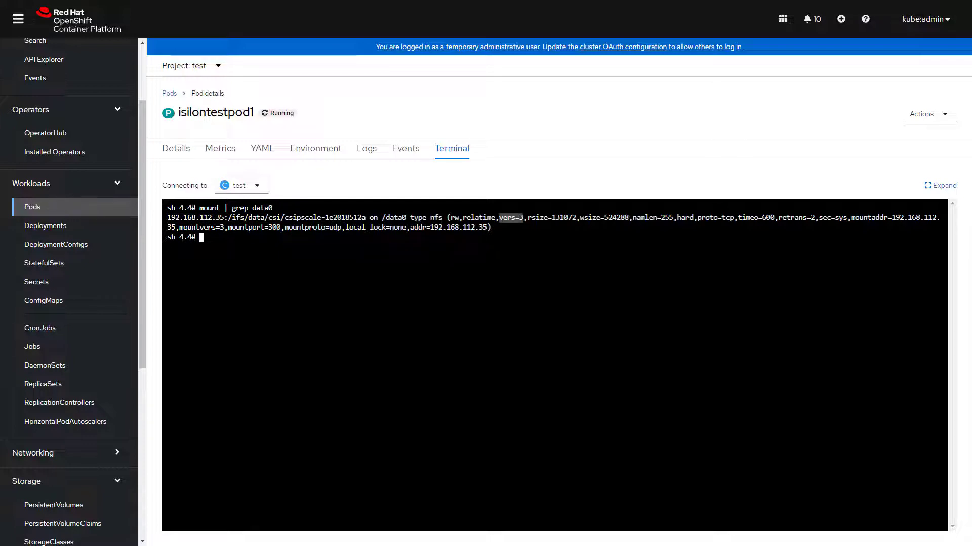
Step: Change to the data0 directory in the pod's terminal and check its disk space with df -h
text(cd data0)
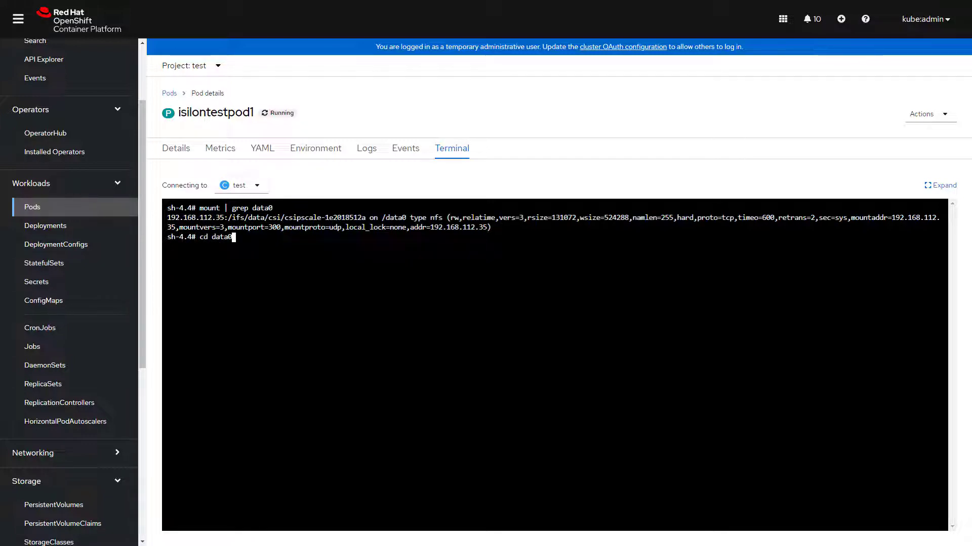
key(Return)
text(df -h .)
key(Return)
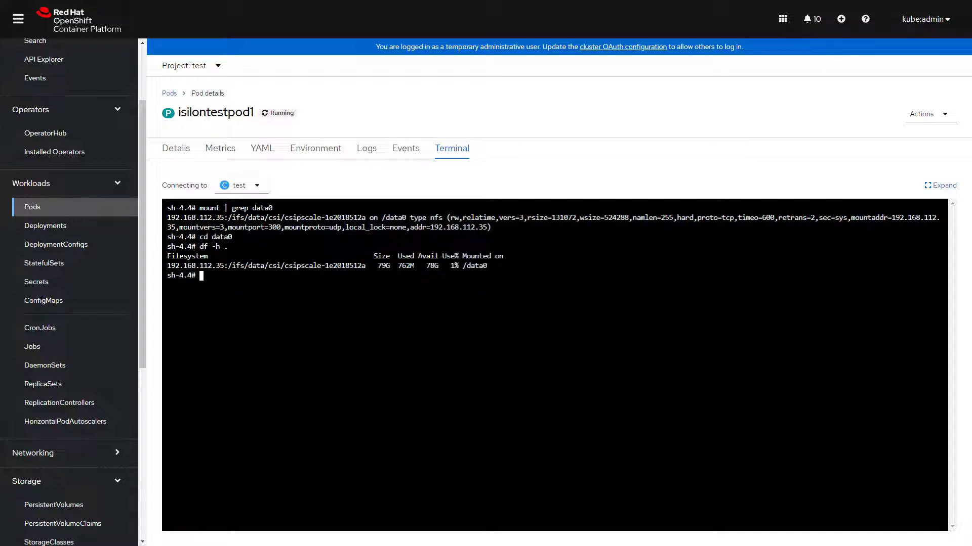
double_click(248, 267)
click(247, 267)
Step: Create an empty file named test in data0, listing the directory with ls -al before and after
text(ls -al)
key(Return)
text(touch test)
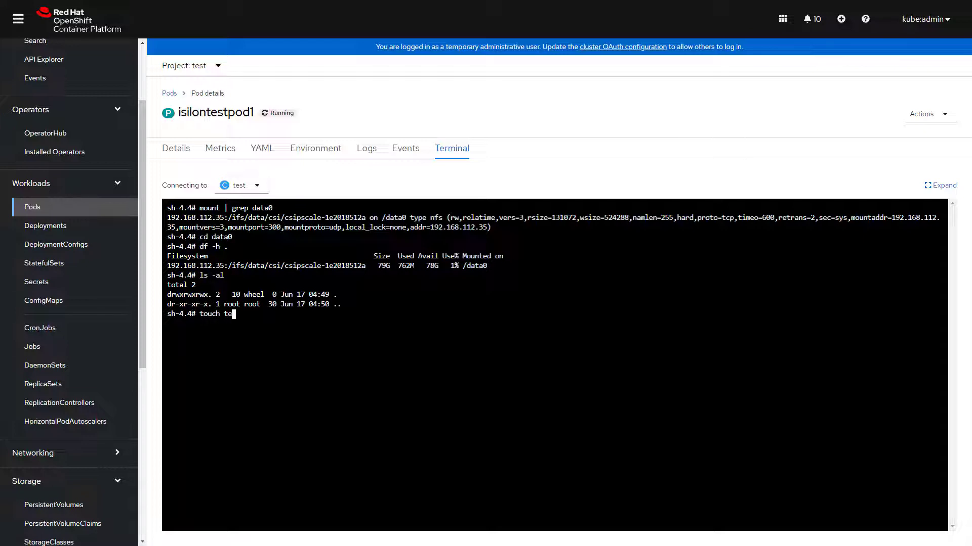
key(Return)
text(ls -al)
key(Return)
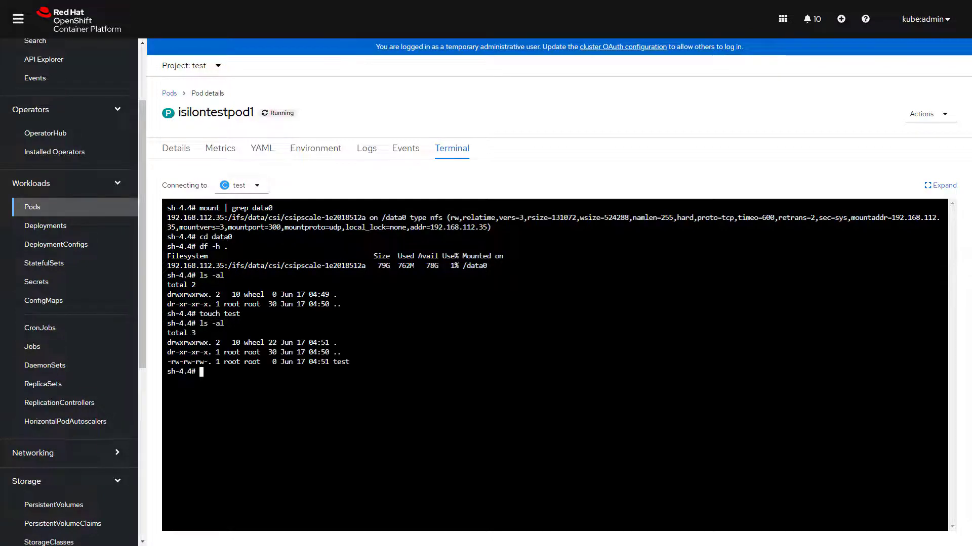
Step: Write "hellow world!" into the file test with vi, save it and list the directory with ls -al
text(vi test)
key(Return)
text(i)
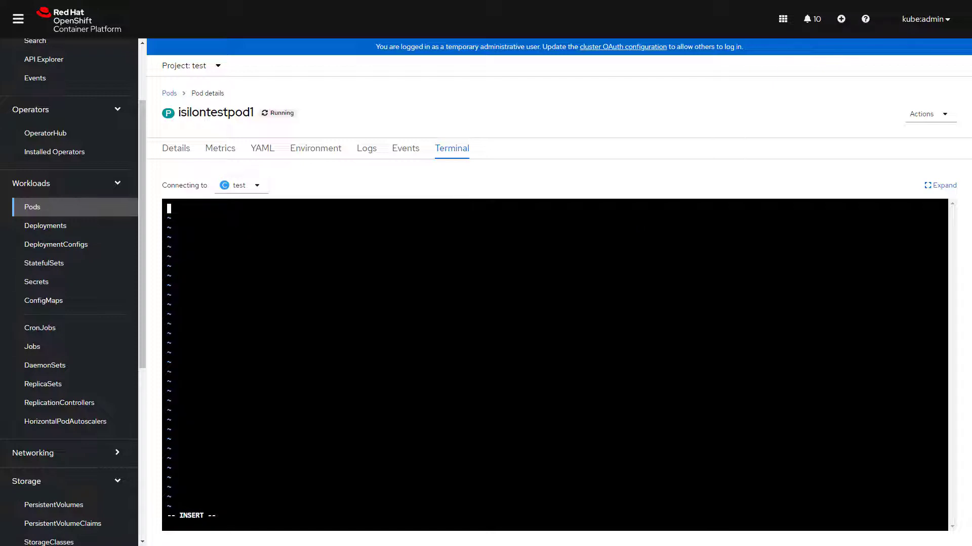
text(hellow world!)
key(Escape)
text(:wq)
key(Return)
key(Return)
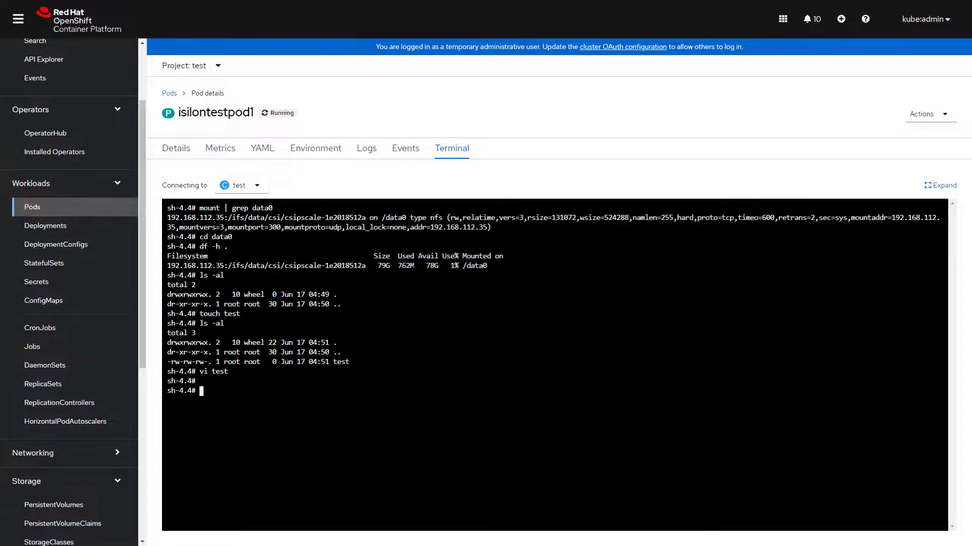
text(ls -al)
key(Return)
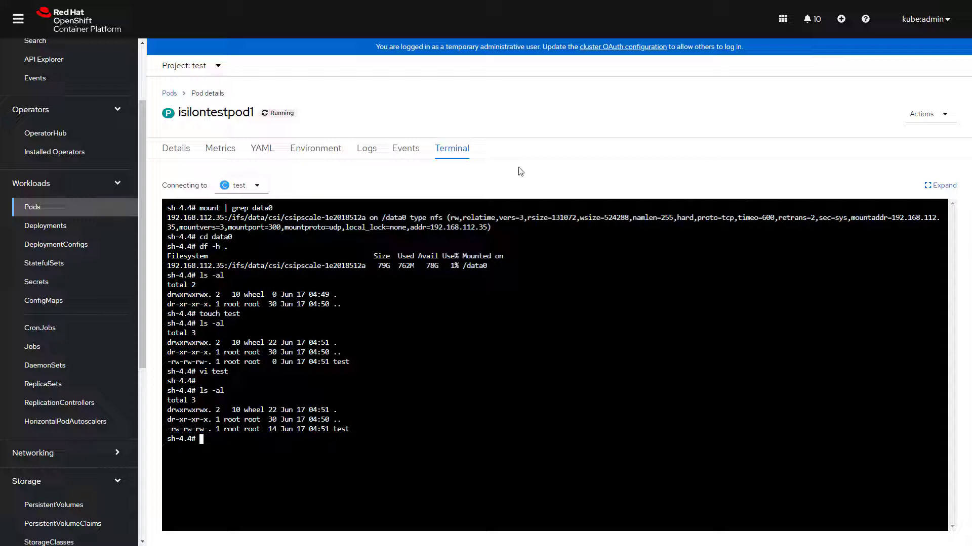
Step: Exit the pod's terminal session and return to the pod's details
text(exit)
key(Return)
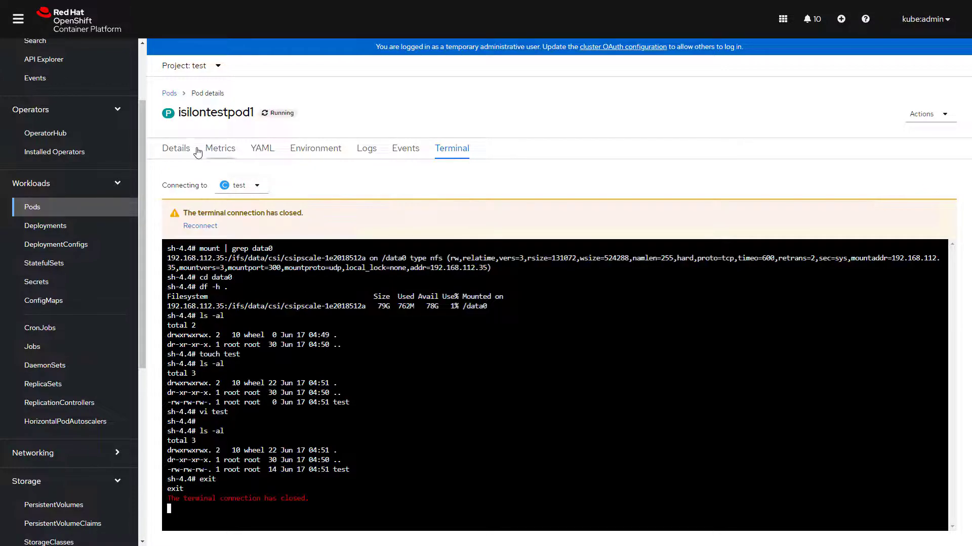
click(177, 150)
Step: Create a VolumeSnapshotClass named isilon-snapclass with driver csi-isilon.dellemc.com, deletionPolicy Delete and IsiPath /ifs/data/csi
scroll(98, 225, down, 6)
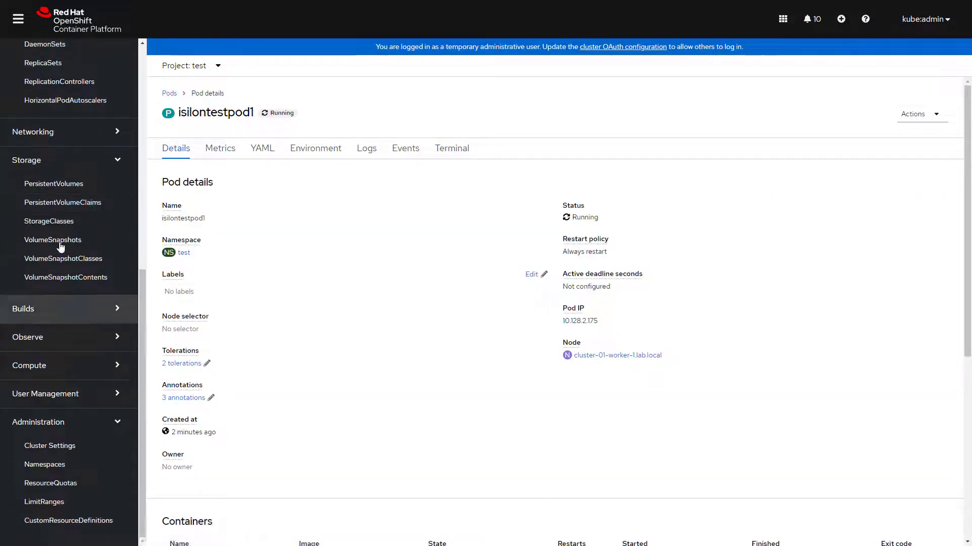
click(59, 259)
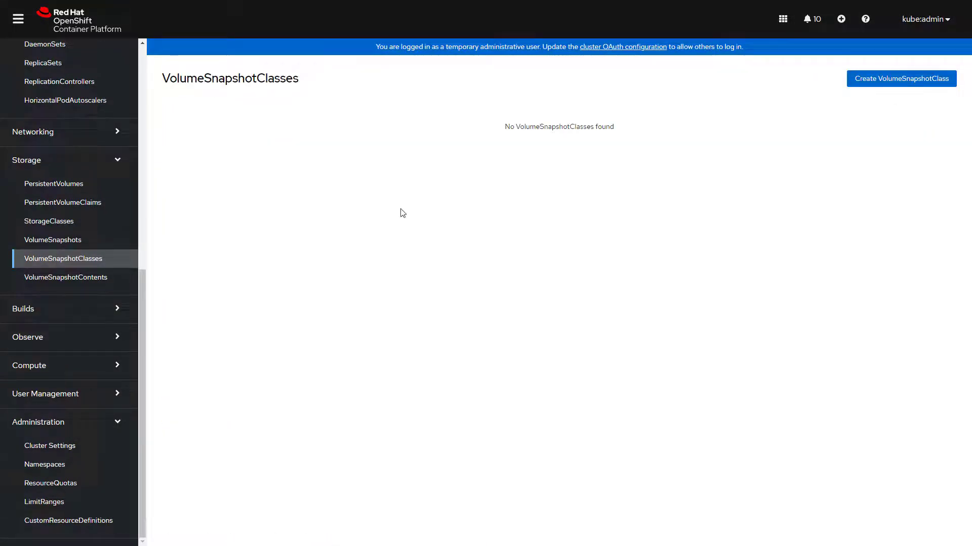
click(859, 81)
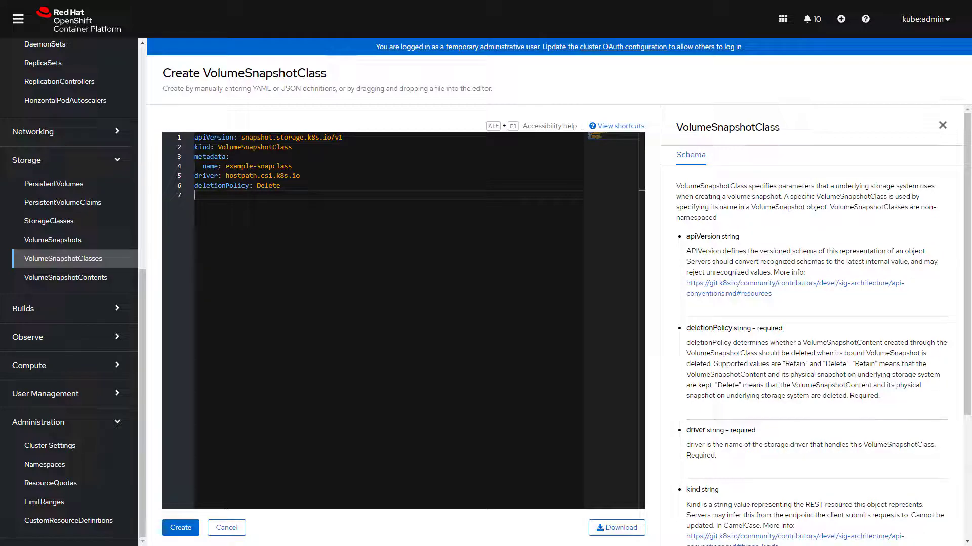
key(ctrl+a)
key(ctrl+v)
key(BackSpace)
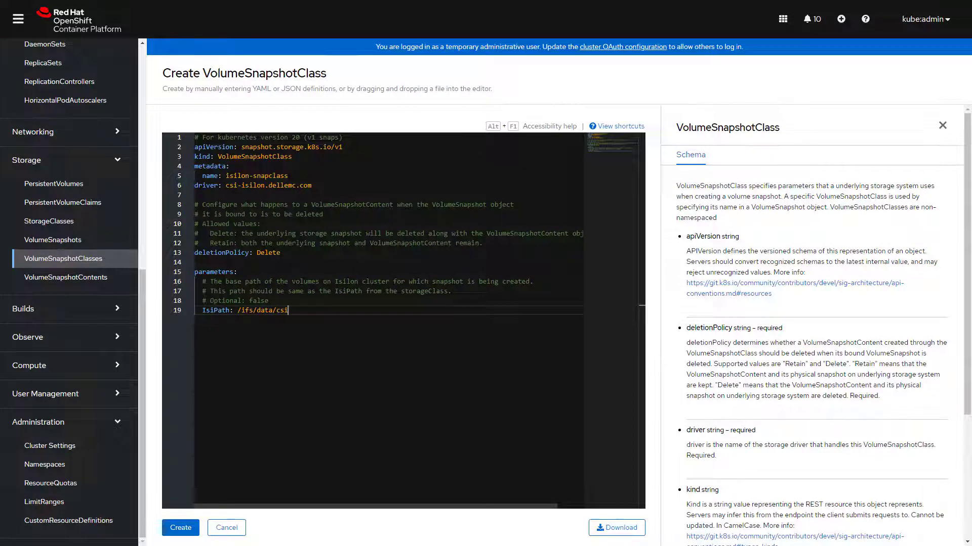
click(181, 528)
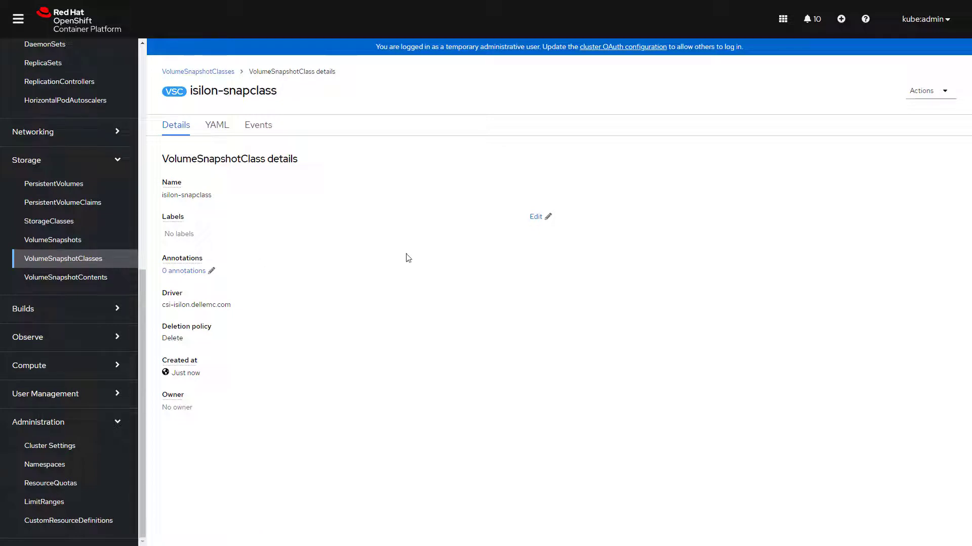
Step: Create a VolumeSnapshot named pvol0-snapshot from the pvol0 claim, using the isilon-snapclass snapshot class
click(55, 242)
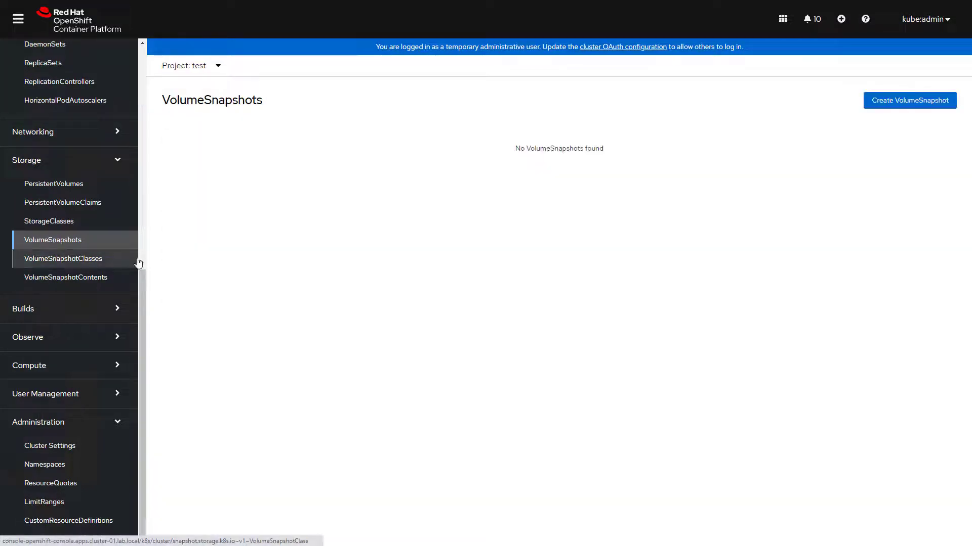
click(906, 103)
click(390, 145)
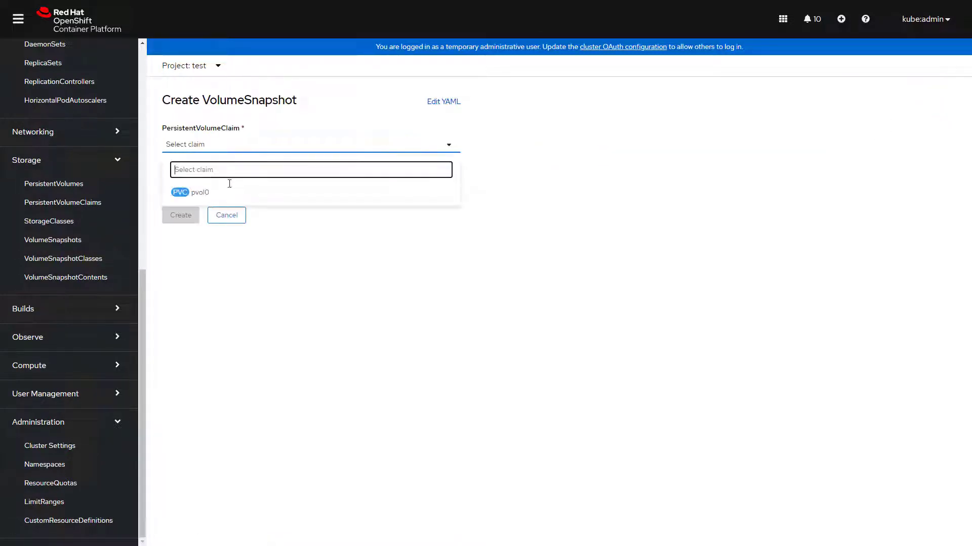
click(214, 191)
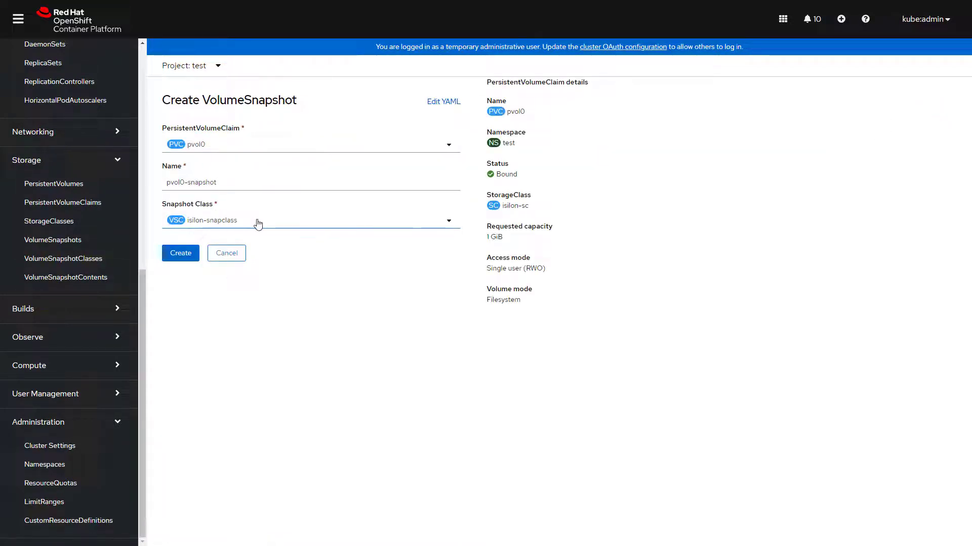
click(174, 255)
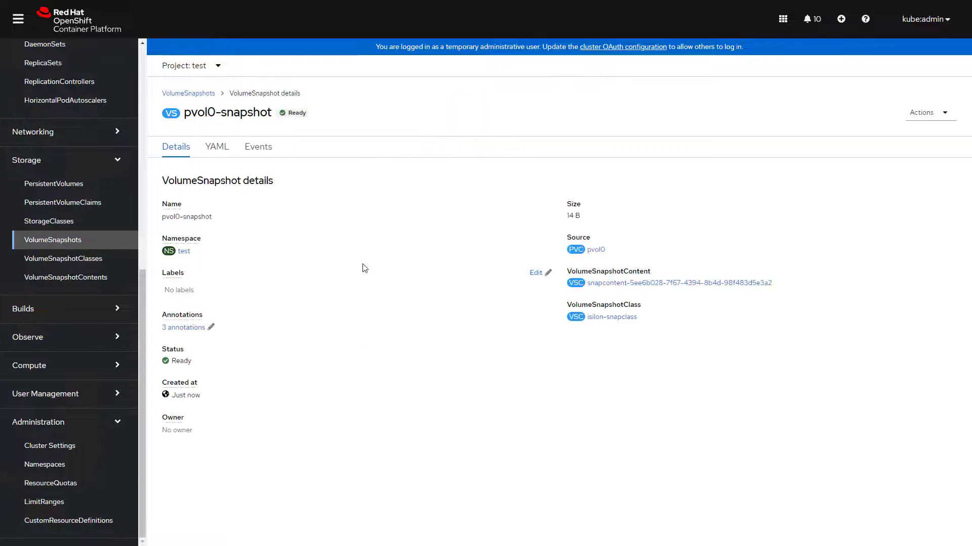
Step: Check the VolumeSnapshotContents list for the entry belonging to pvol0-snapshot
click(58, 283)
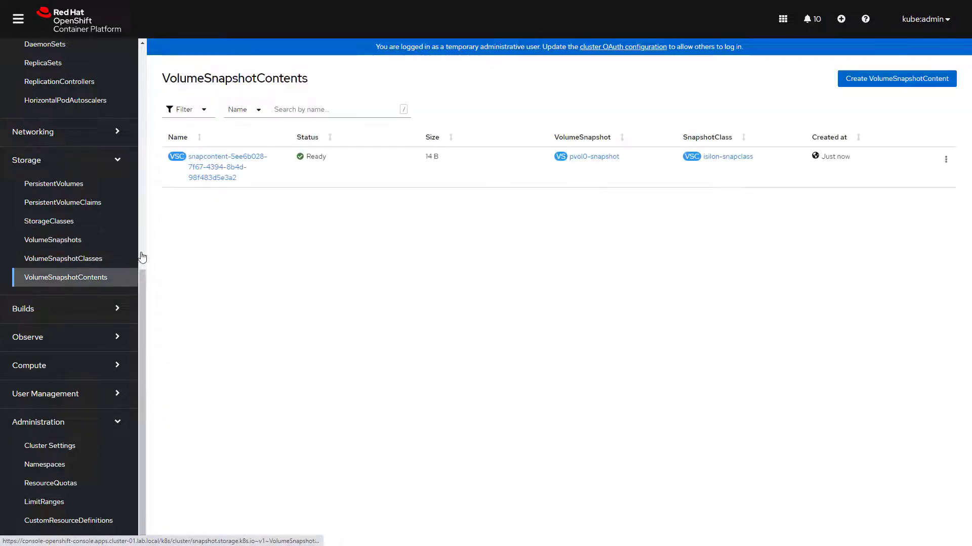
click(242, 161)
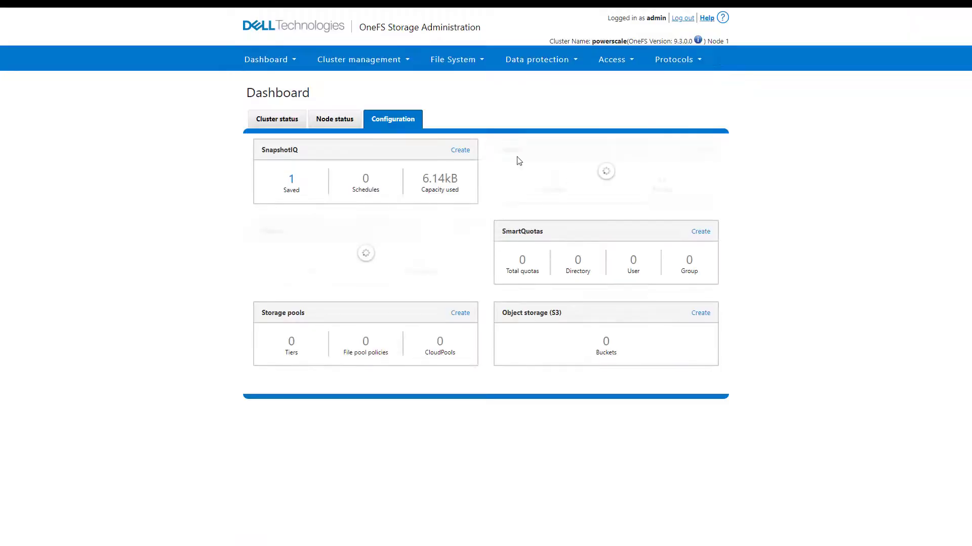
Step: Browse the OneFS file system explorer to the /ifs/data/csi directory
click(478, 63)
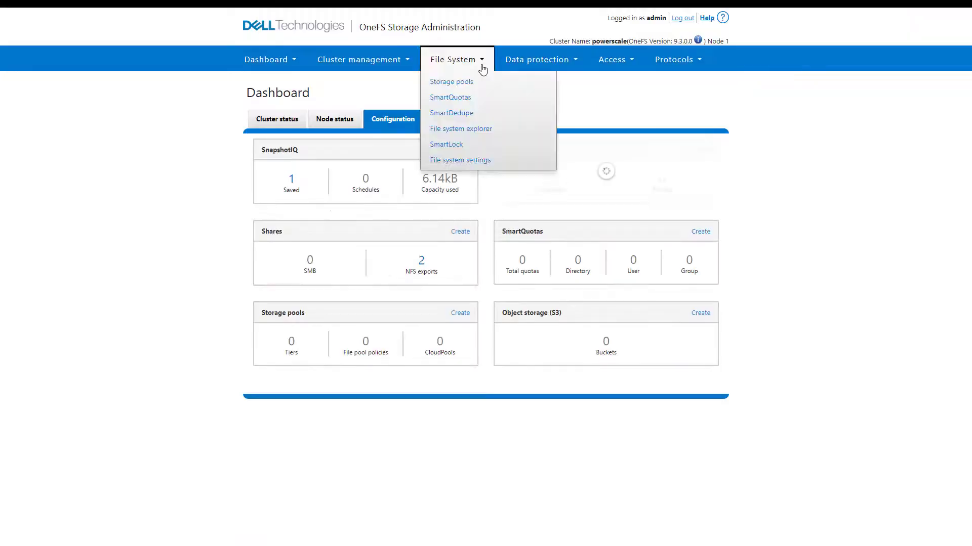
click(460, 129)
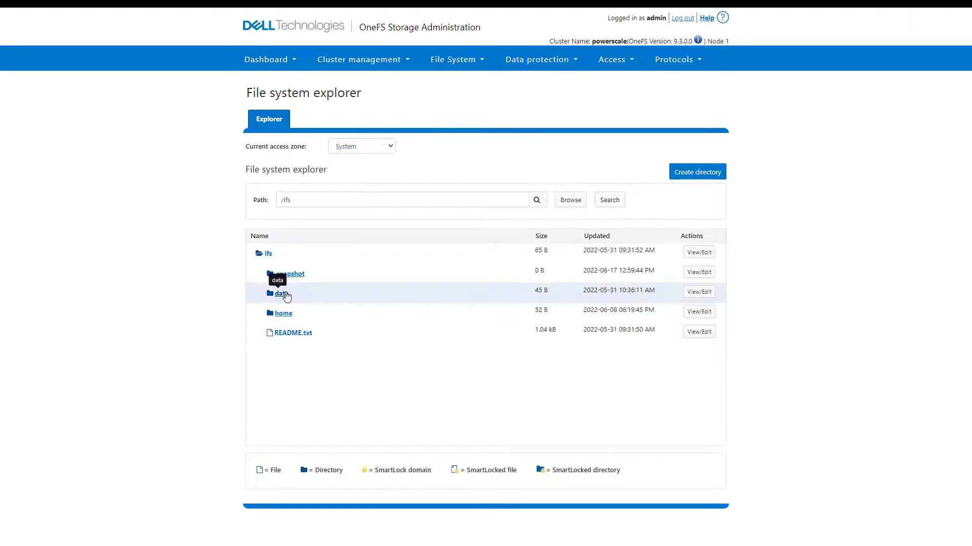
click(277, 293)
click(278, 314)
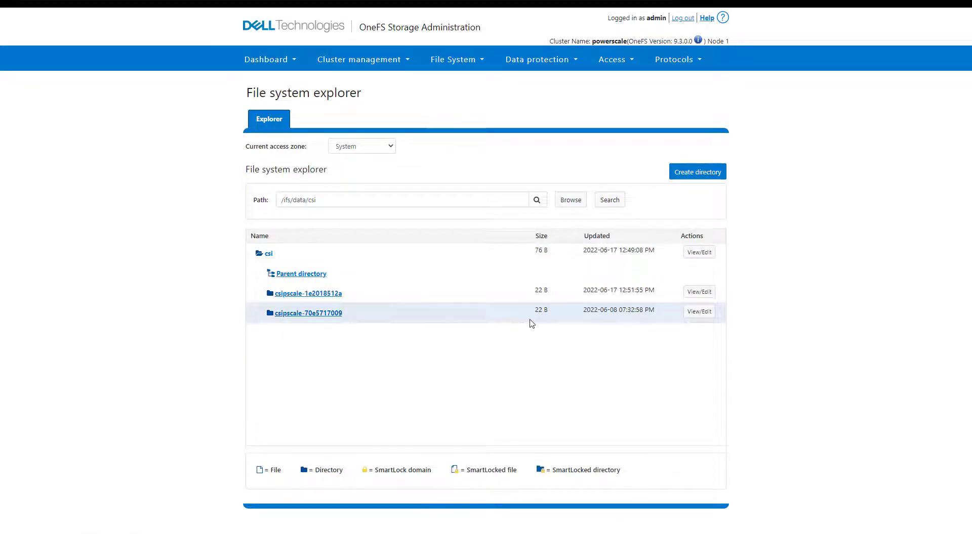
Step: Switch to the OpenShift console and look up the name of the persistent volume bound to pvol0
click(486, 35)
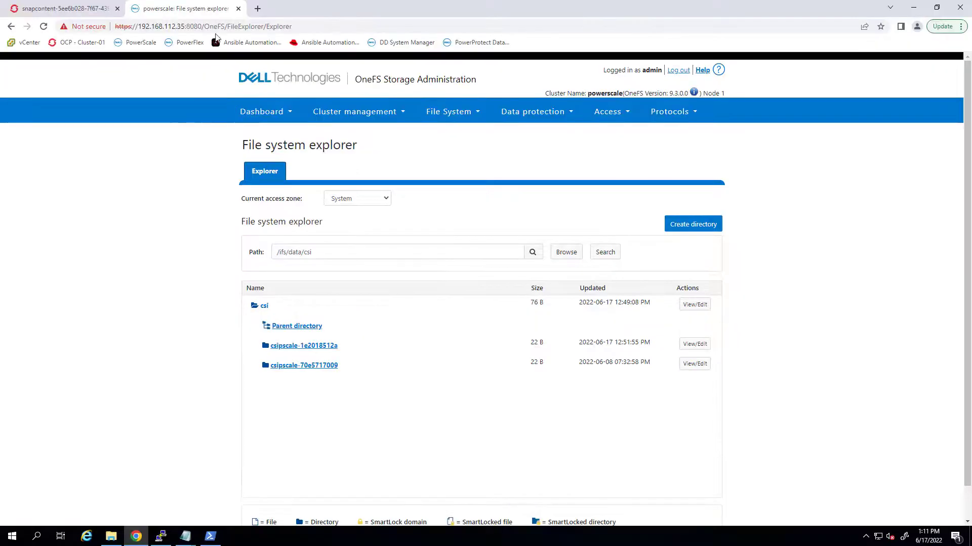
click(66, 9)
click(53, 239)
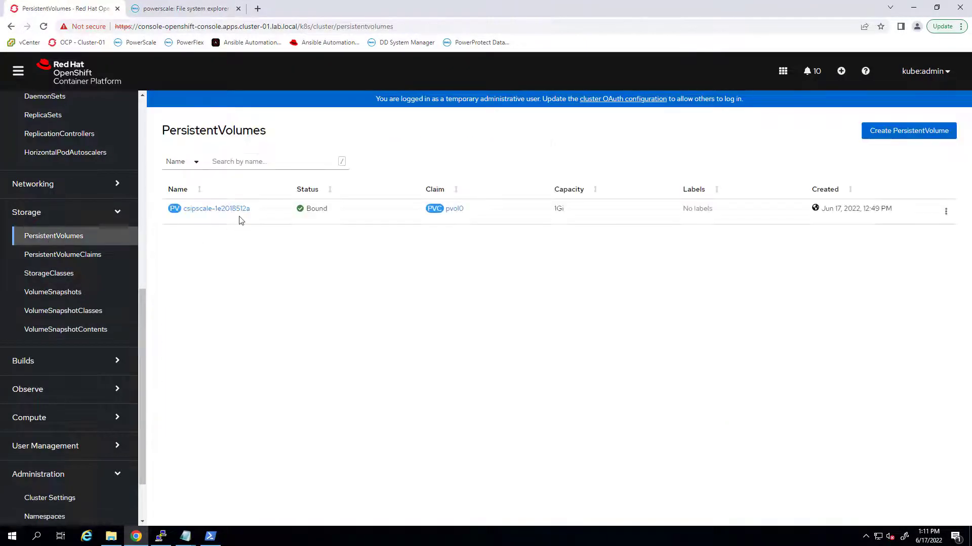
Step: Return to OneFS, open the csipscale-1e2018512a directory and select the test file inside it
click(182, 8)
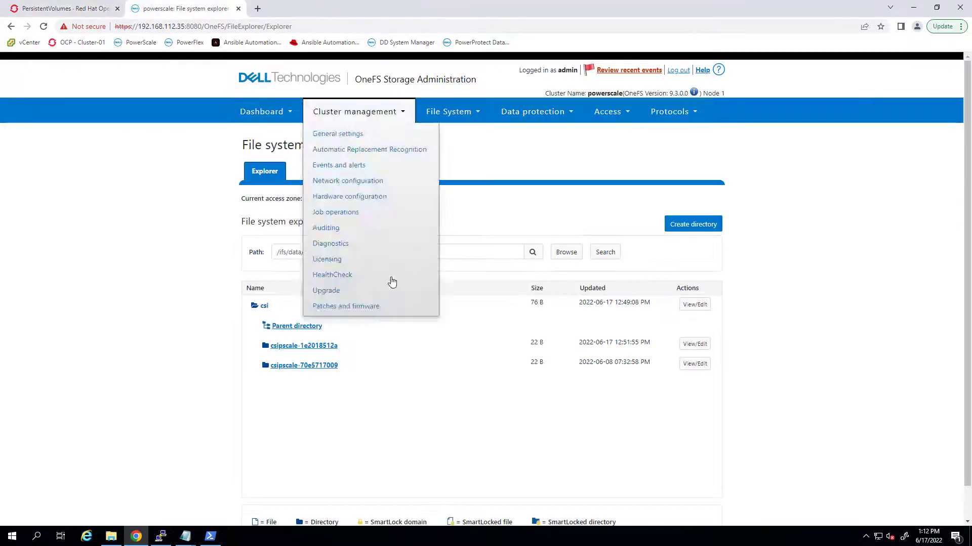
click(310, 344)
click(278, 349)
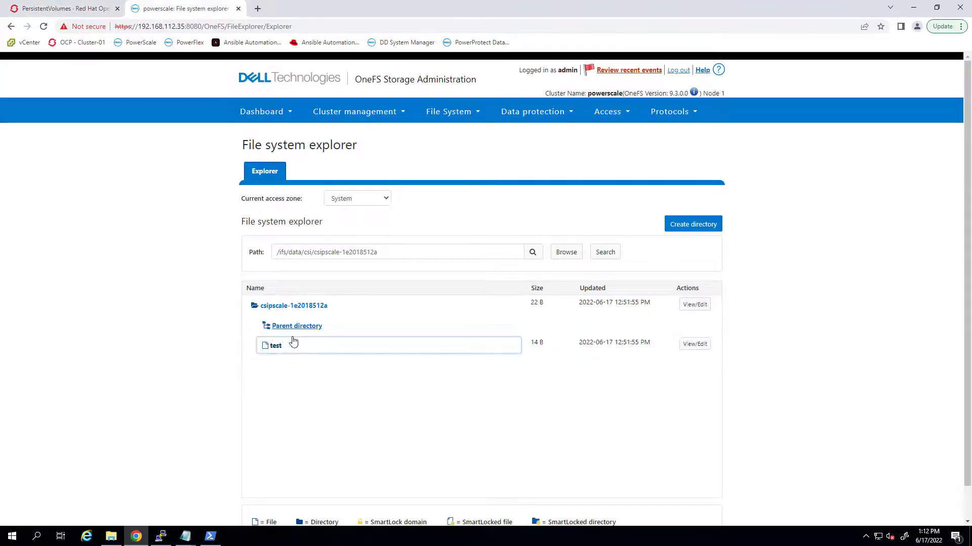
Step: View the SnapshotIQ snapshots list and check the path of the saved snapshot
mouse_move(536, 112)
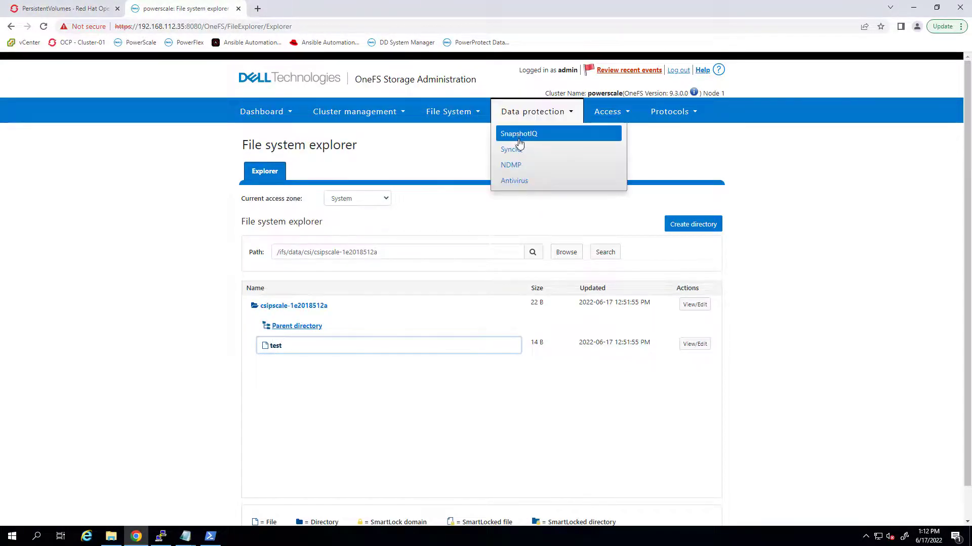
click(521, 134)
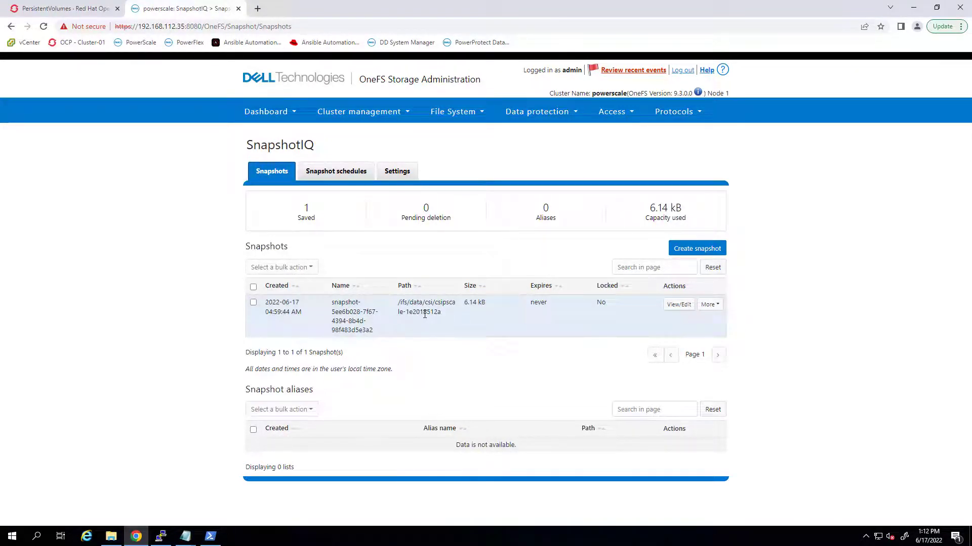
double_click(431, 315)
click(445, 296)
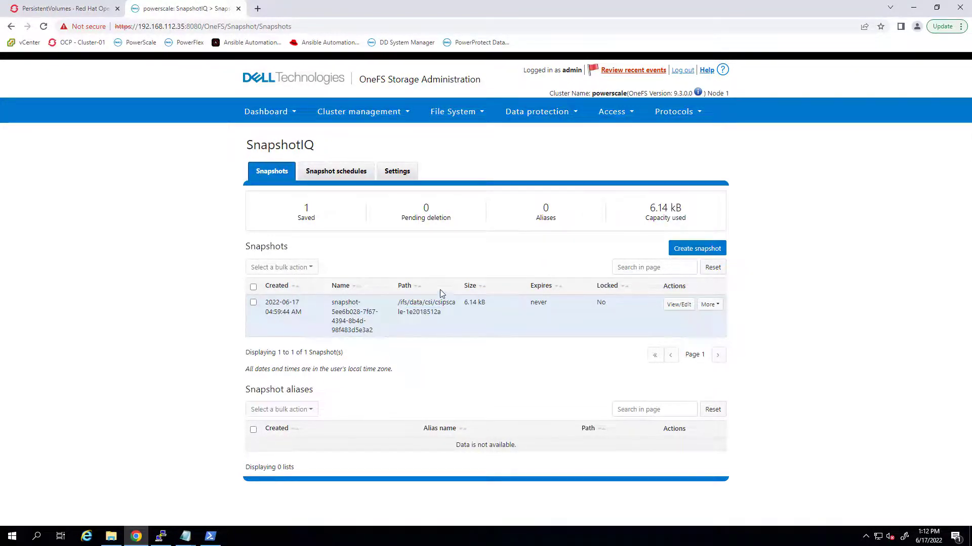
Step: Switch back to the OpenShift console and view the VolumeSnapshots list to compare the pvol0-snapshot entry
click(102, 12)
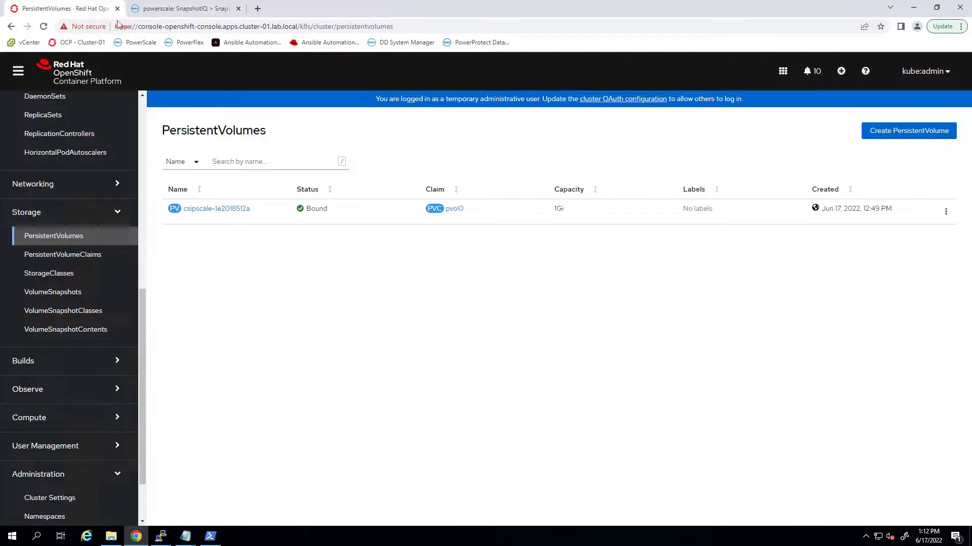
click(86, 313)
click(57, 297)
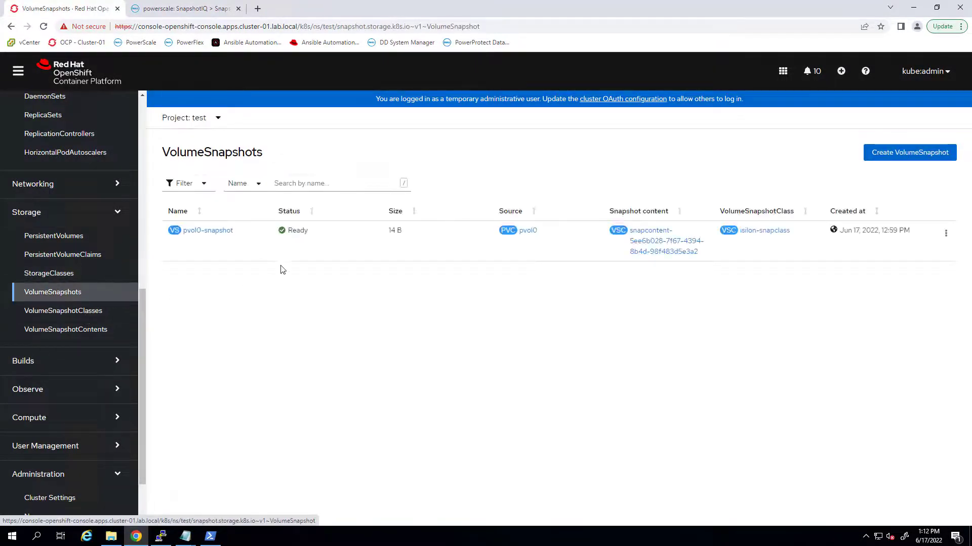